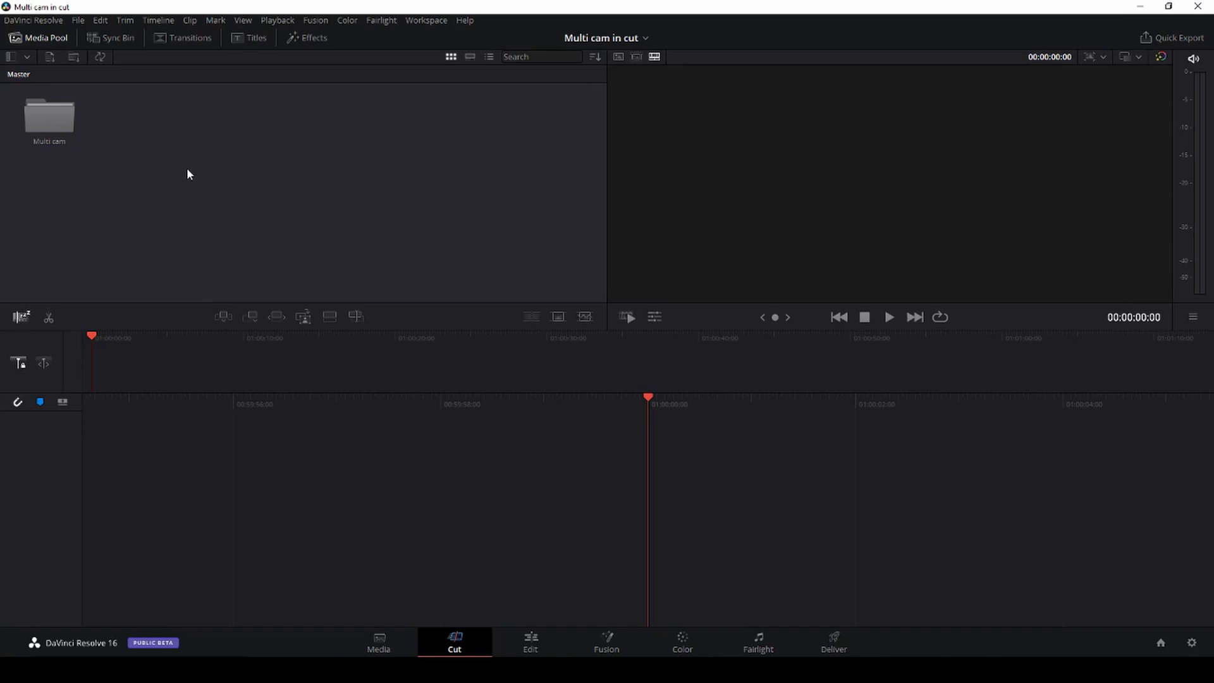
- From the Master bin, create a new empty timeline named 'multi'
{"action": "double_click", "coordinate": [48, 127]}
{"action": "left_click", "coordinate": [204, 129]}
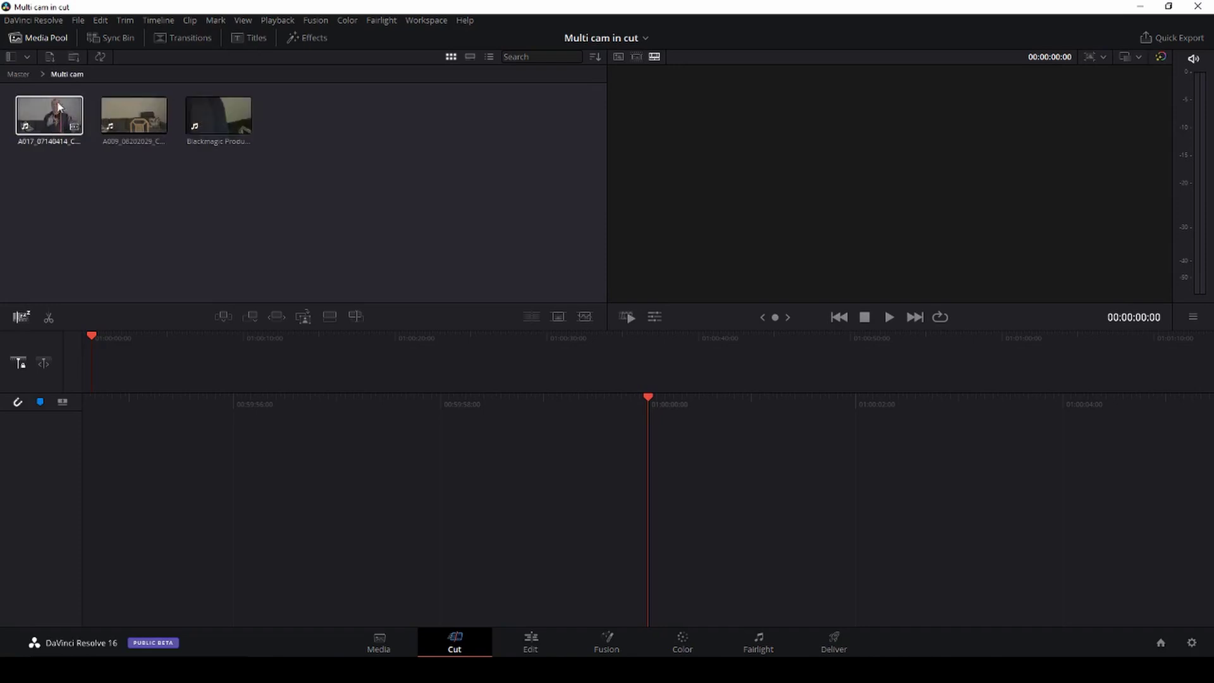
{"action": "left_click", "coordinate": [21, 76]}
{"action": "right_click", "coordinate": [165, 131]}
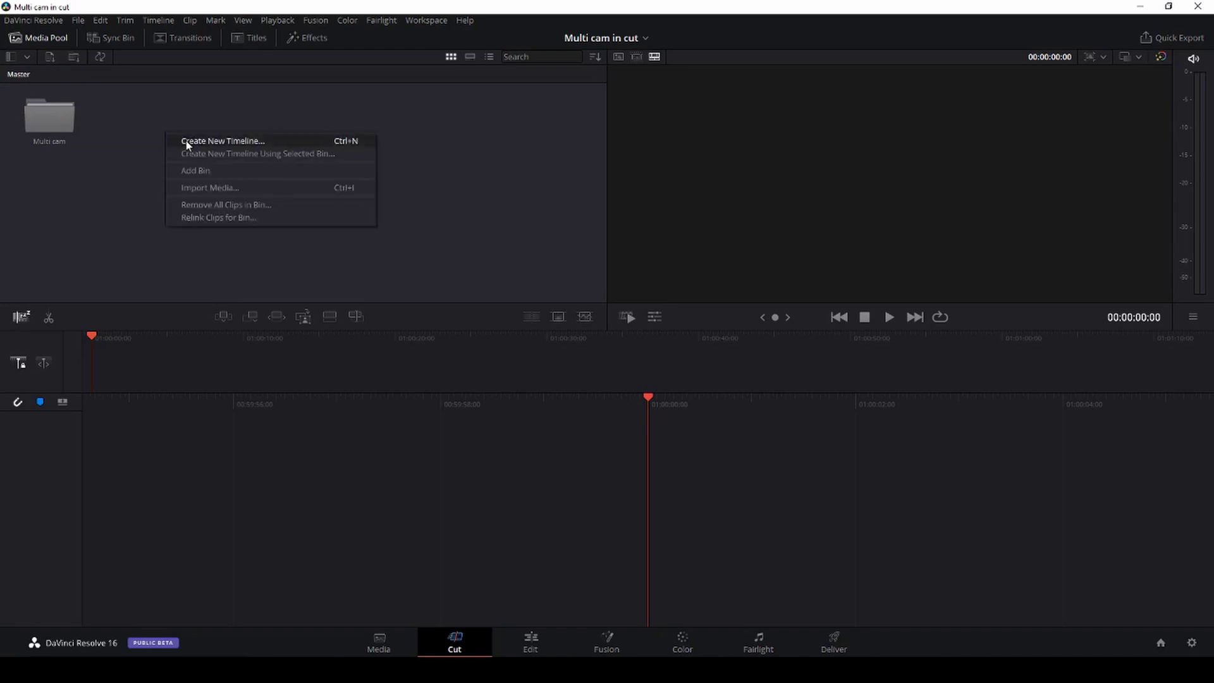
{"action": "left_click", "coordinate": [187, 140]}
{"action": "key", "text": "BackSpace"}
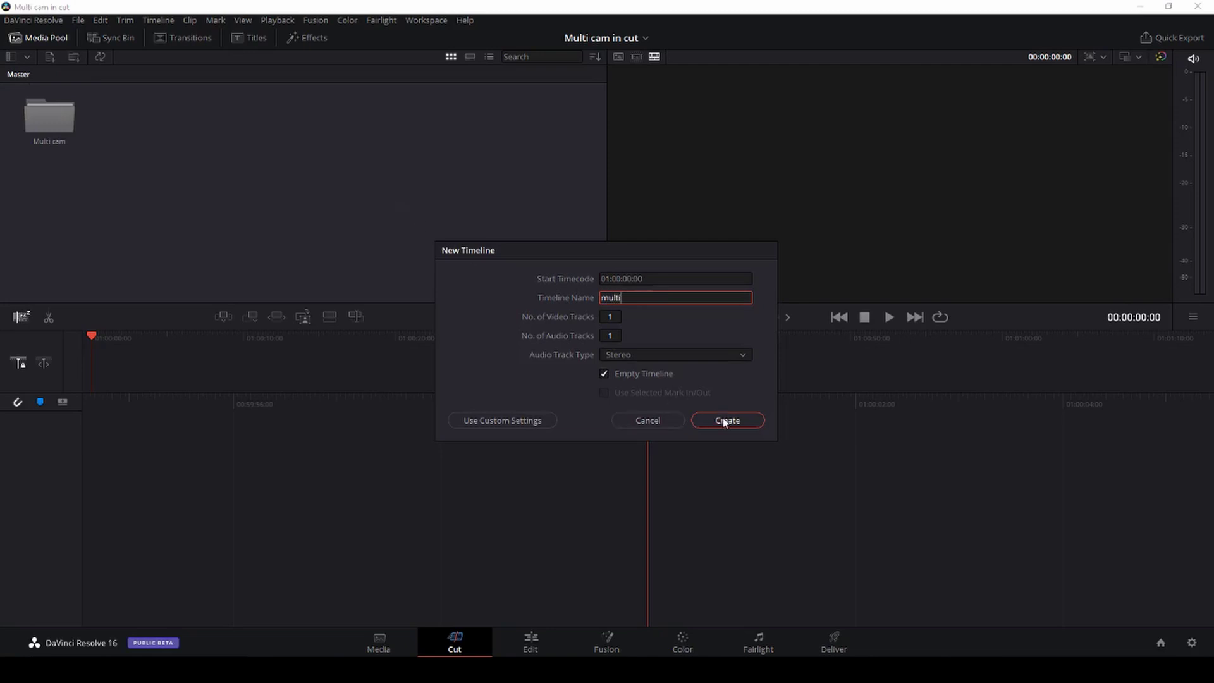
{"action": "left_click", "coordinate": [703, 422]}
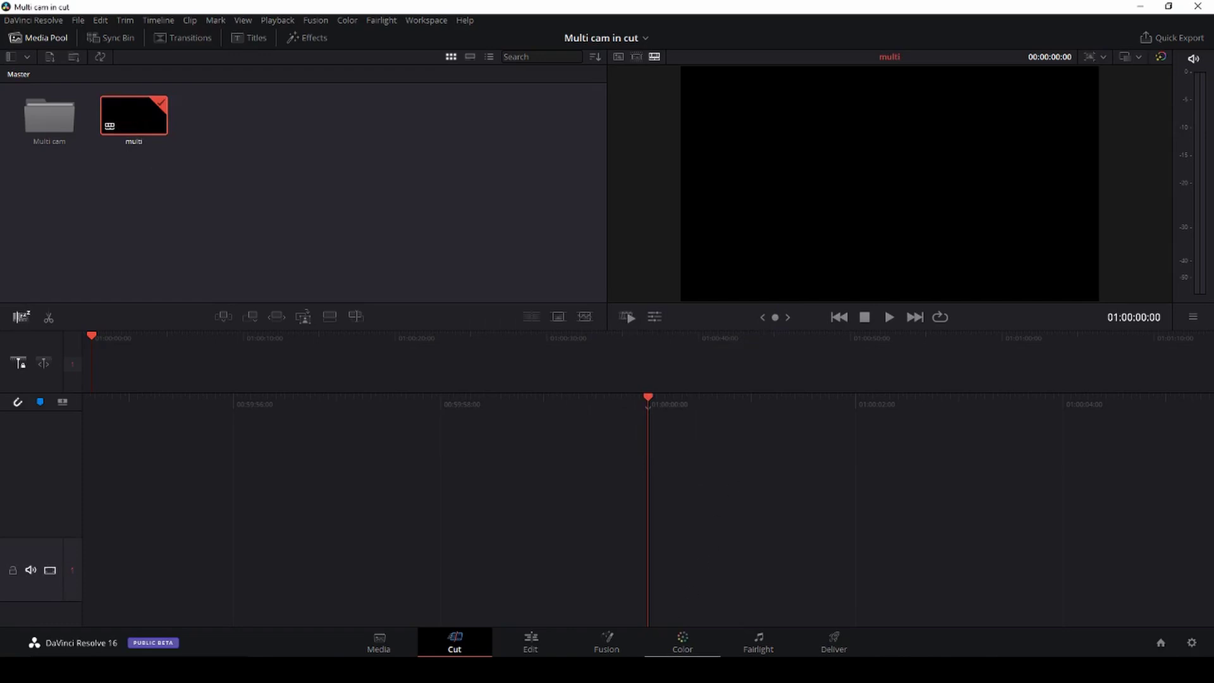
- On the Media page, open the Multi cam bin and set clip A009's Camera # to B
{"action": "left_click", "coordinate": [389, 639]}
{"action": "double_click", "coordinate": [202, 394]}
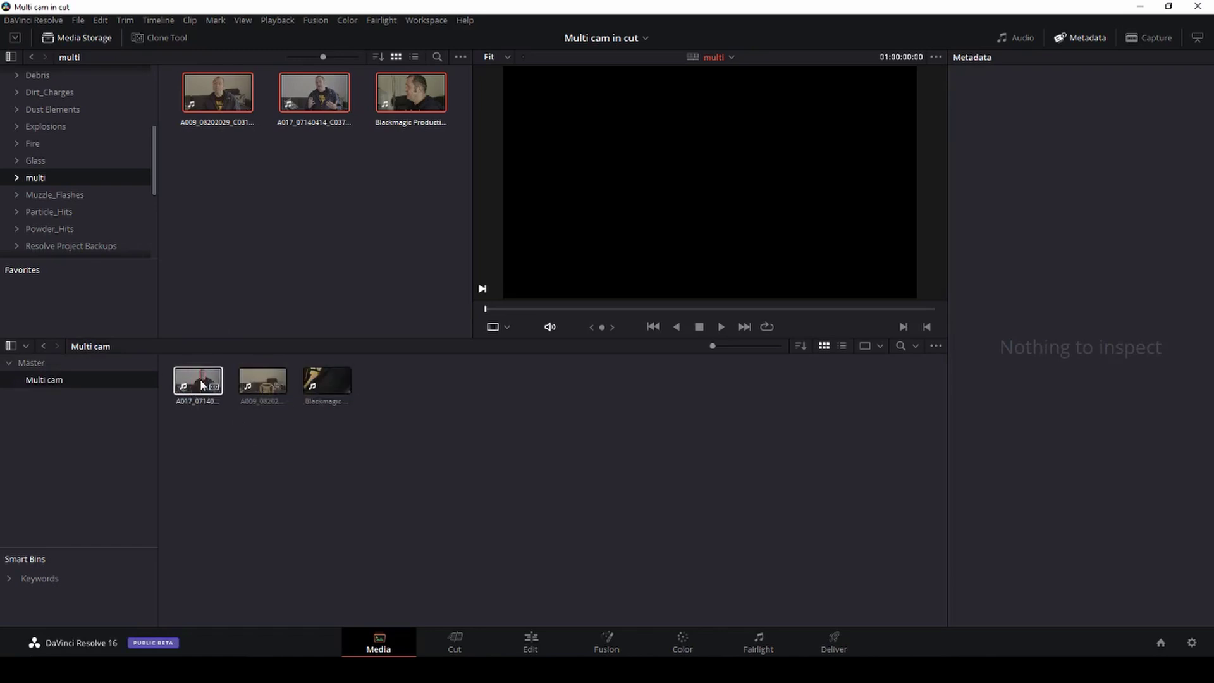
{"action": "left_click", "coordinate": [201, 386]}
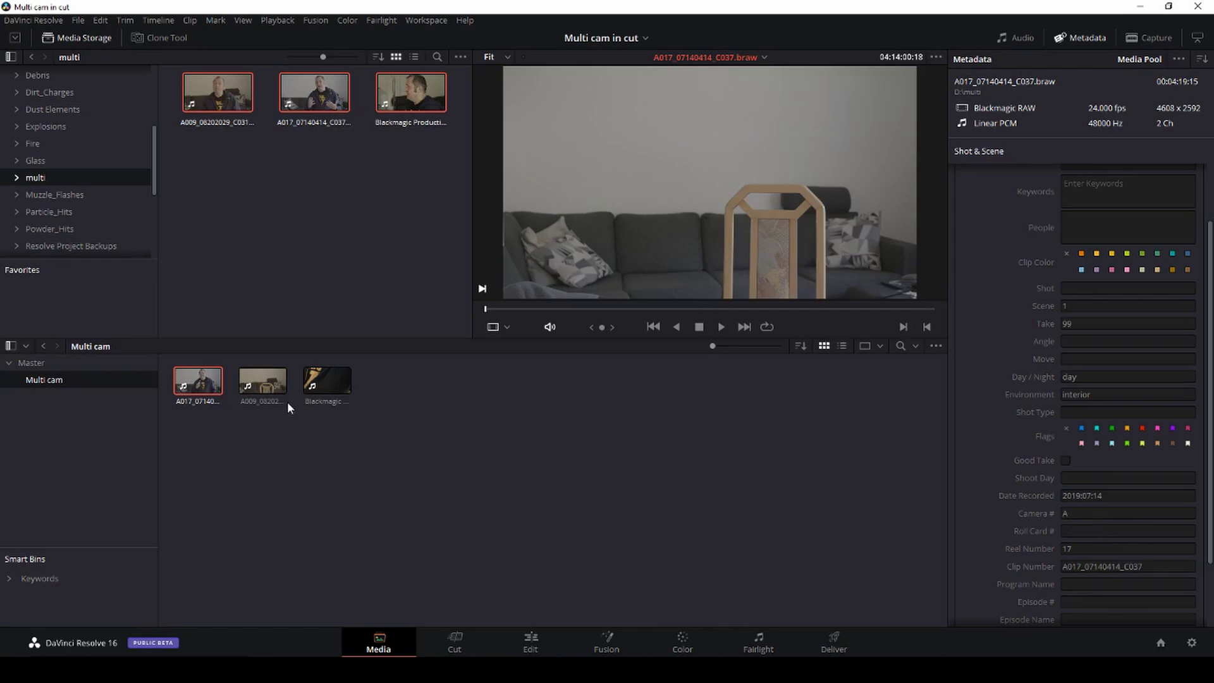
{"action": "left_click", "coordinate": [269, 385]}
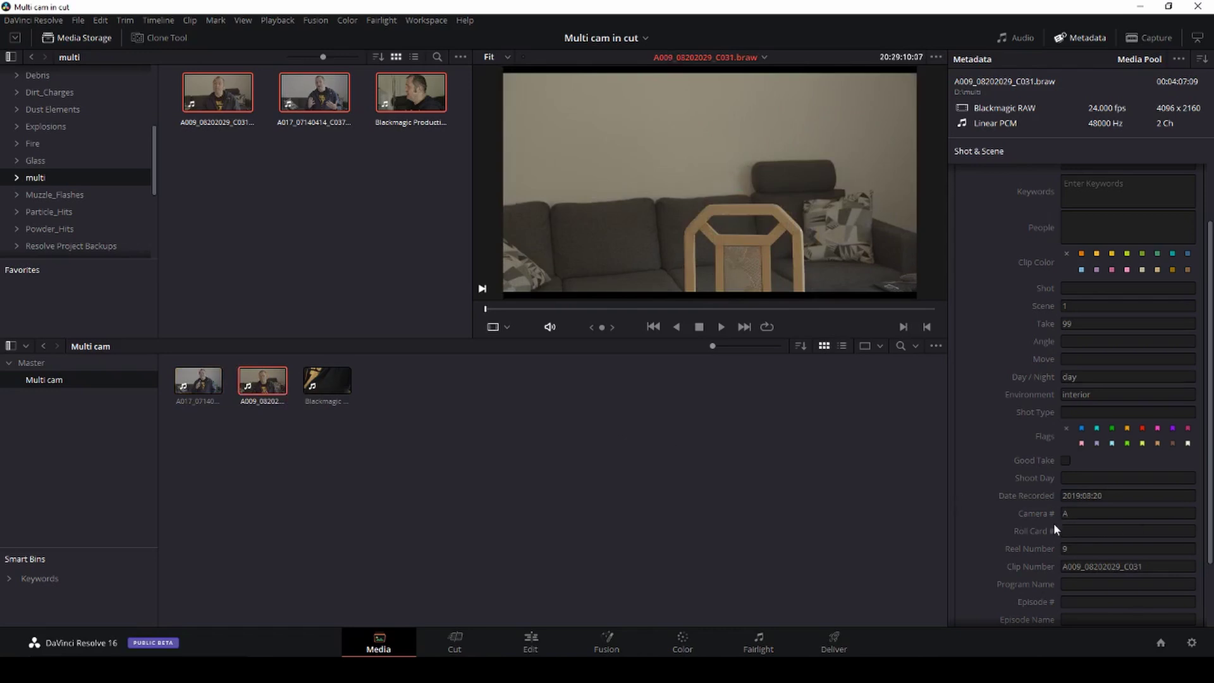
{"action": "left_click", "coordinate": [1073, 516]}
{"action": "key", "text": "Return"}
- Change the Blackmagic close-up clip's Camera # from the camera model to C
{"action": "scroll", "coordinate": [1004, 319], "scroll_direction": "down", "scroll_amount": 3}
{"action": "scroll", "coordinate": [1008, 388], "scroll_direction": "up", "scroll_amount": 4}
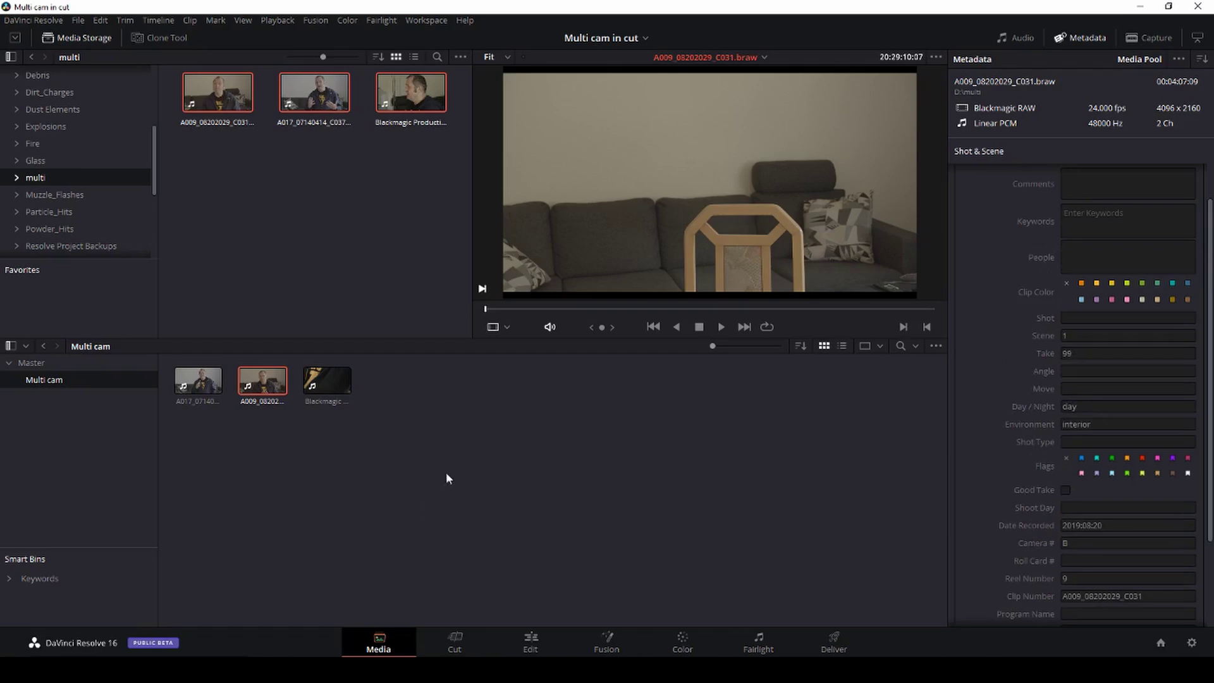
{"action": "left_click", "coordinate": [333, 377]}
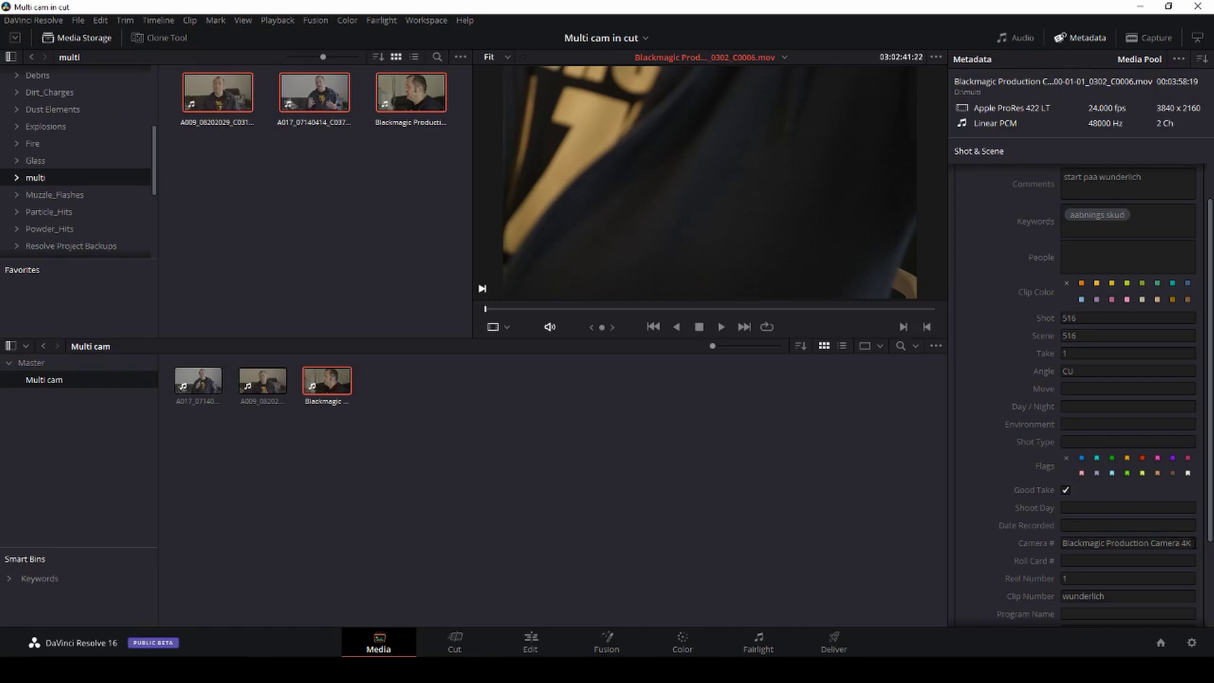
{"action": "left_click", "coordinate": [1188, 543]}
{"action": "key", "text": "BackSpace"}
{"action": "key", "text": "BackSpace"}
{"action": "key", "text": "BackSpace"}
{"action": "key", "text": "BackSpace"}
{"action": "key", "text": "BackSpace"}
{"action": "key", "text": "BackSpace"}
{"action": "key", "text": "BackSpace"}
{"action": "key", "text": "BackSpace"}
{"action": "key", "text": "BackSpace"}
{"action": "key", "text": "BackSpace"}
{"action": "key", "text": "BackSpace"}
{"action": "key", "text": "BackSpace"}
{"action": "key", "text": "BackSpace"}
{"action": "key", "text": "BackSpace"}
{"action": "key", "text": "BackSpace"}
{"action": "key", "text": "BackSpace"}
{"action": "key", "text": "BackSpace"}
{"action": "key", "text": "BackSpace"}
{"action": "key", "text": "BackSpace"}
{"action": "key", "text": "BackSpace"}
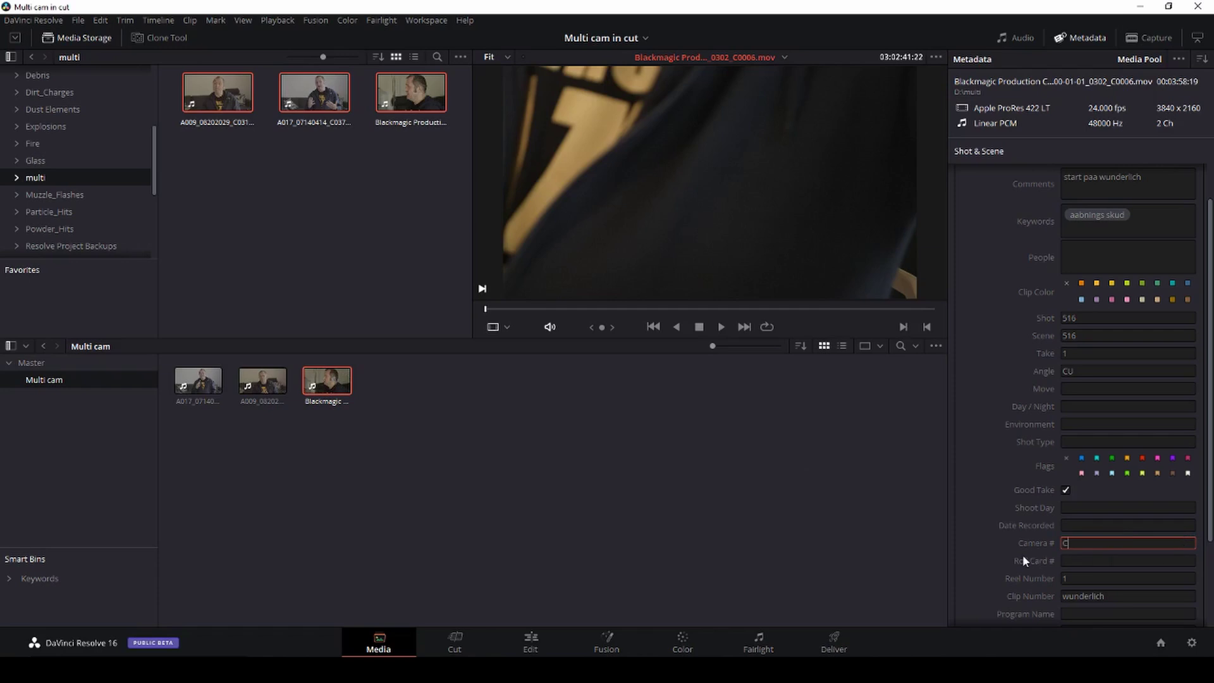
{"action": "left_click", "coordinate": [857, 525]}
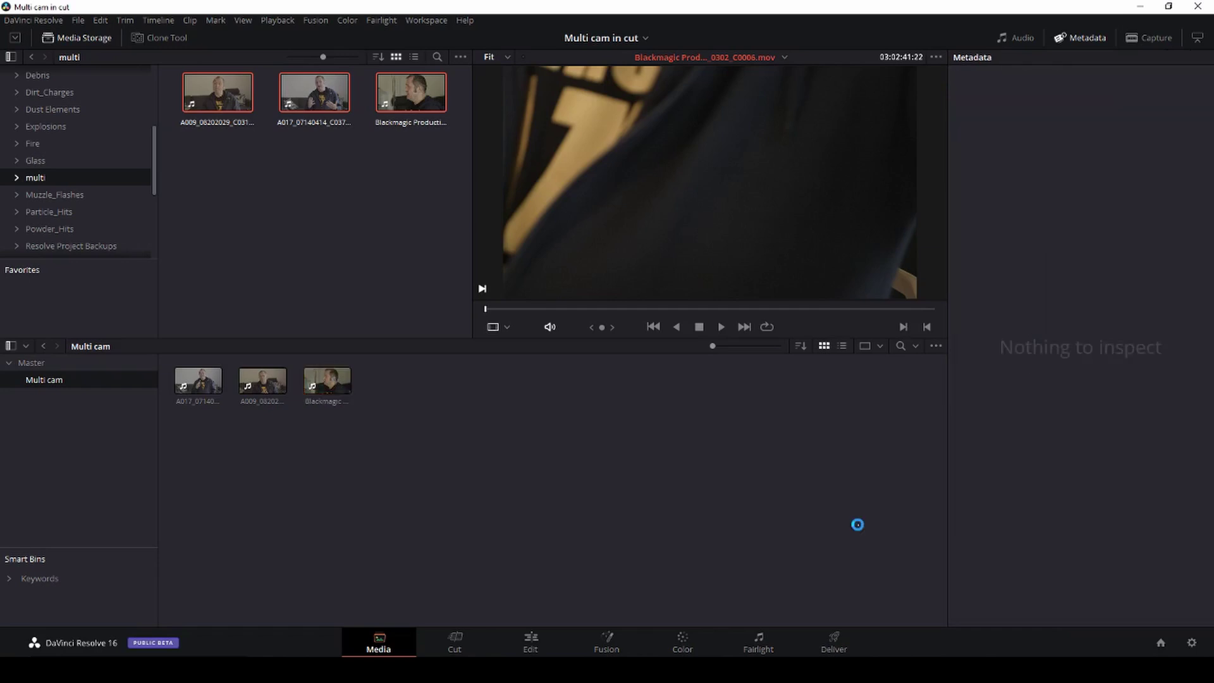
- On the Cut page, select the three Multi cam clips and open the Sync Clips window
{"action": "left_click", "coordinate": [484, 634]}
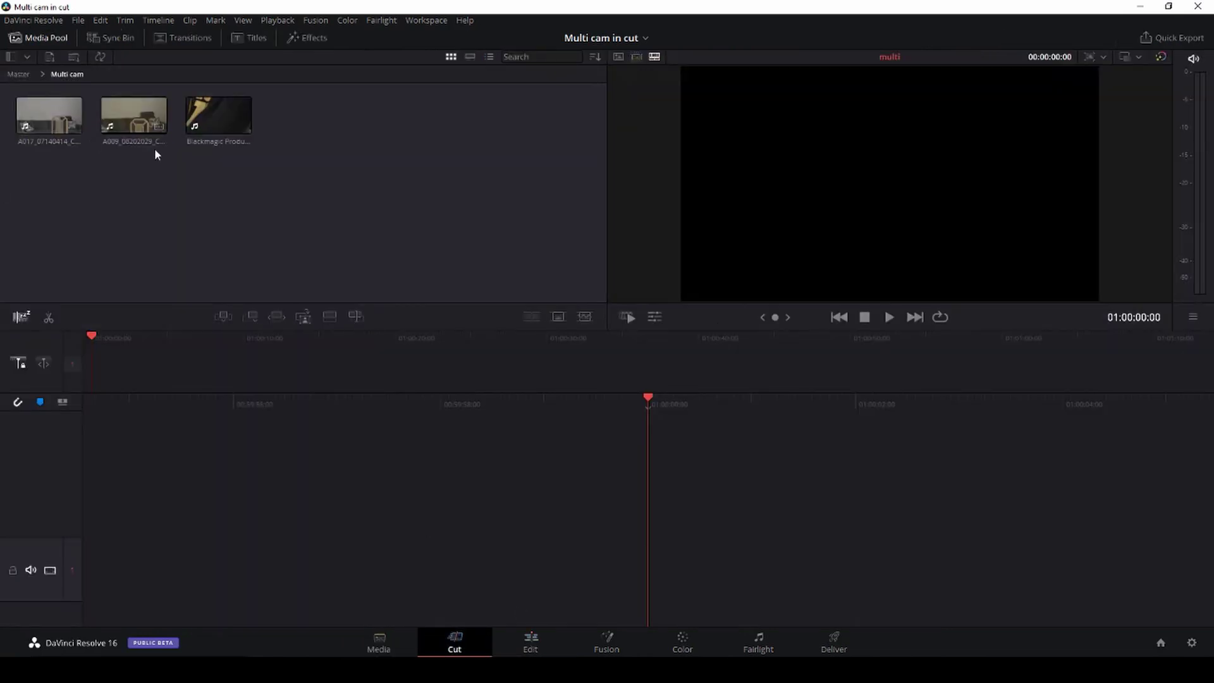
{"action": "left_click_drag", "start_coordinate": [348, 167], "coordinate": [29, 119]}
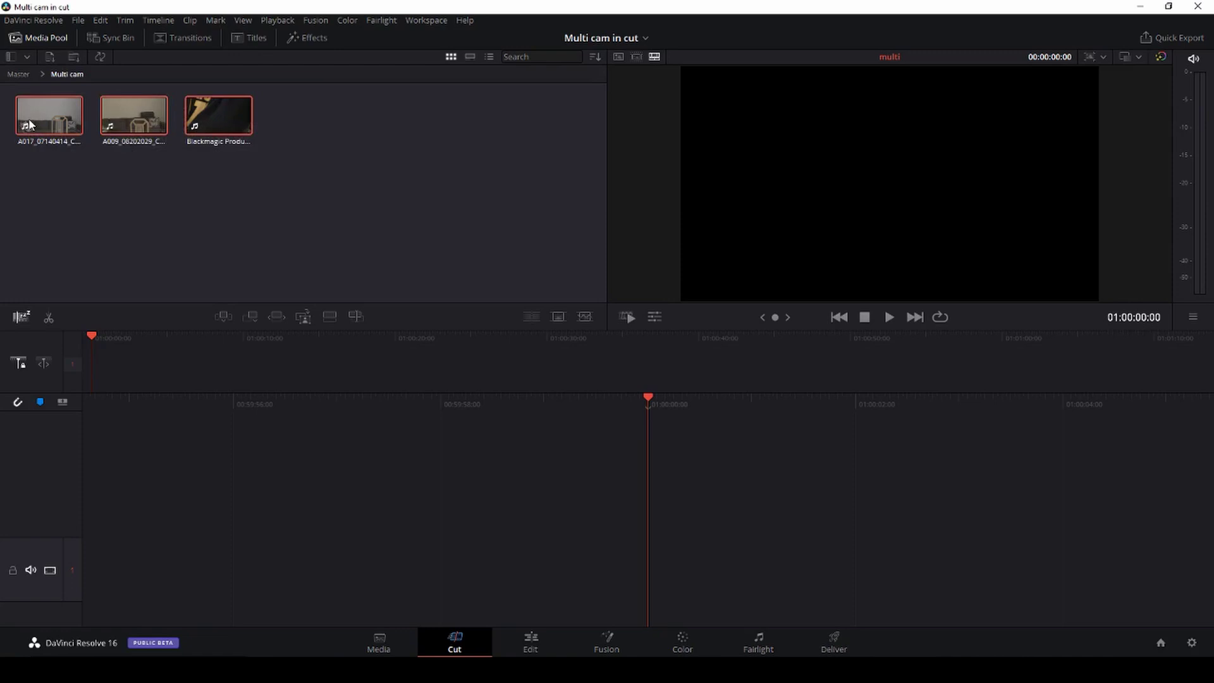
{"action": "left_click", "coordinate": [99, 56]}
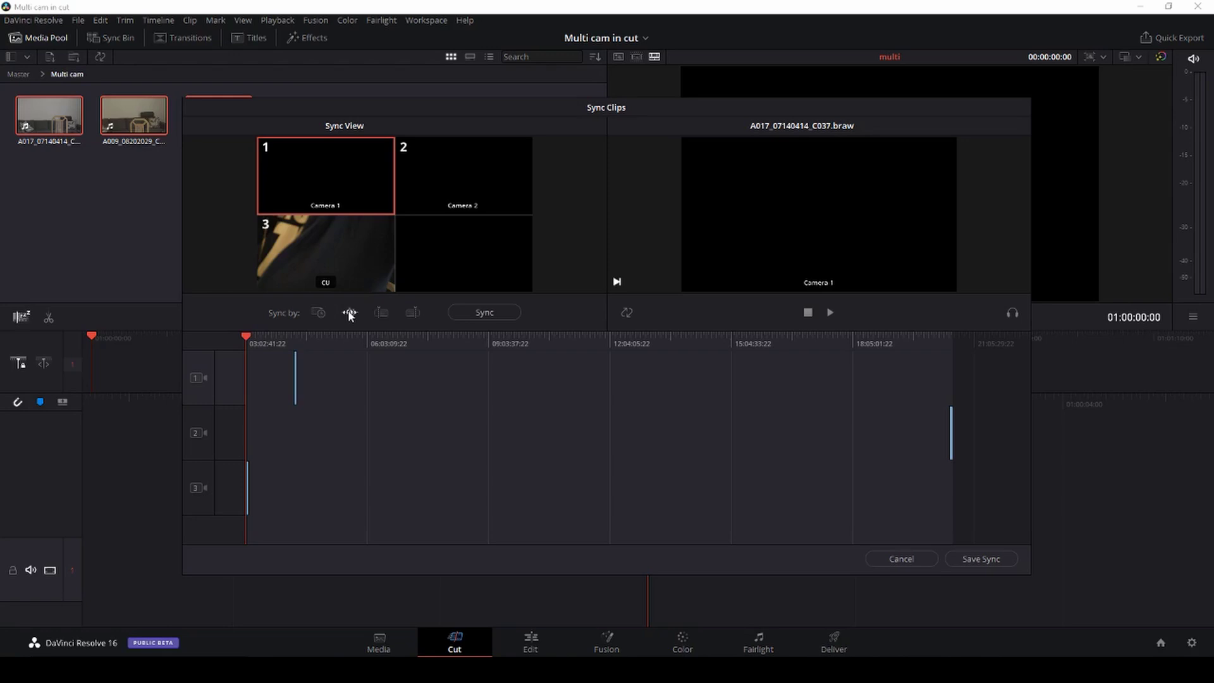
- Sync the three clips by audio, check the alignment by scrubbing and playback, then save the sync
{"action": "left_click", "coordinate": [472, 313]}
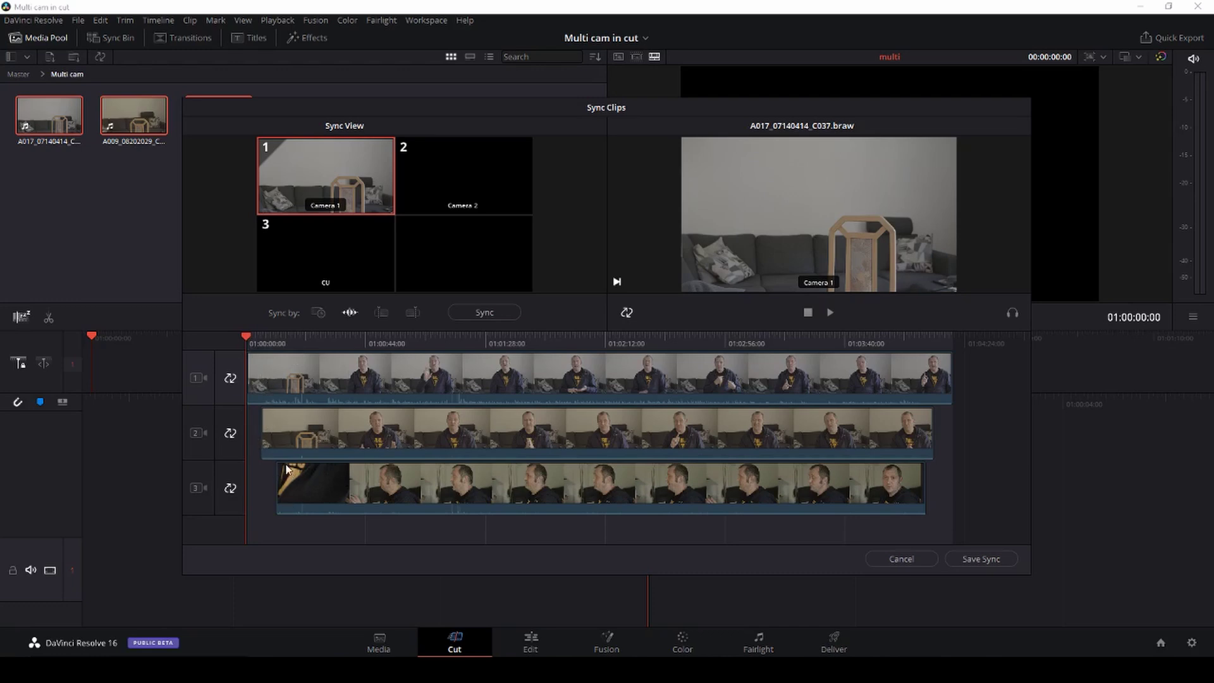
{"action": "left_click_drag", "start_coordinate": [249, 337], "coordinate": [298, 342]}
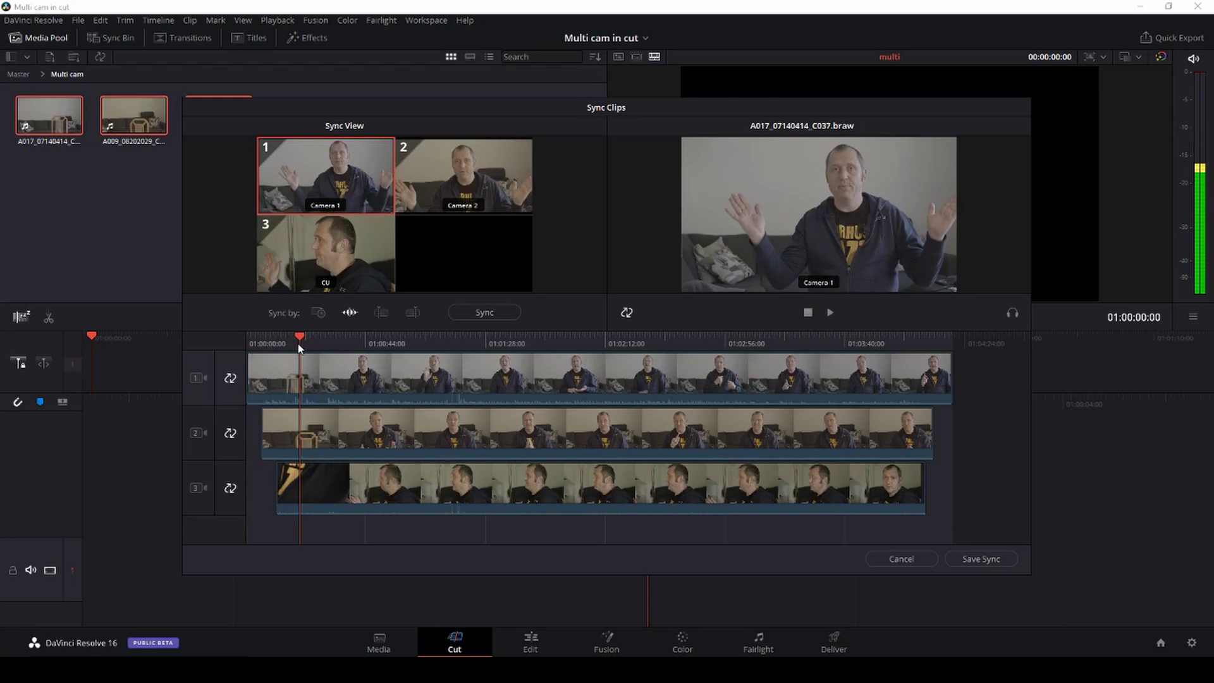
{"action": "key", "text": "space"}
{"action": "key", "text": "space"}
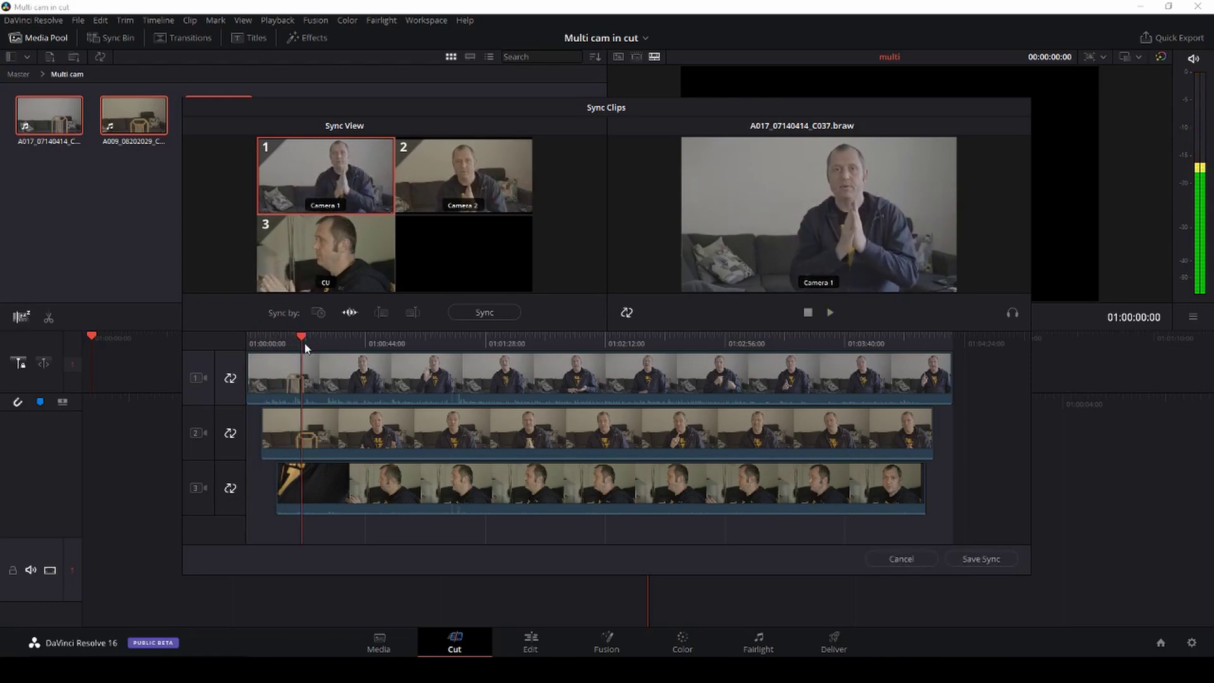
{"action": "left_click_drag", "start_coordinate": [308, 340], "coordinate": [301, 339]}
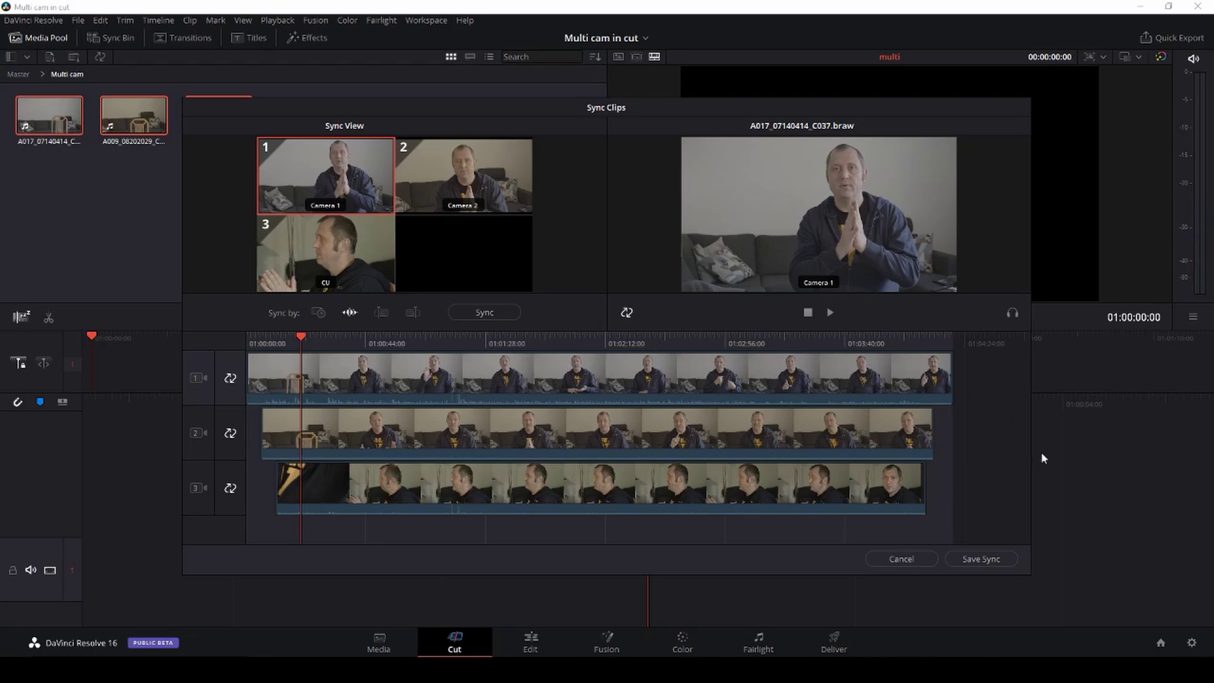
{"action": "left_click", "coordinate": [990, 559]}
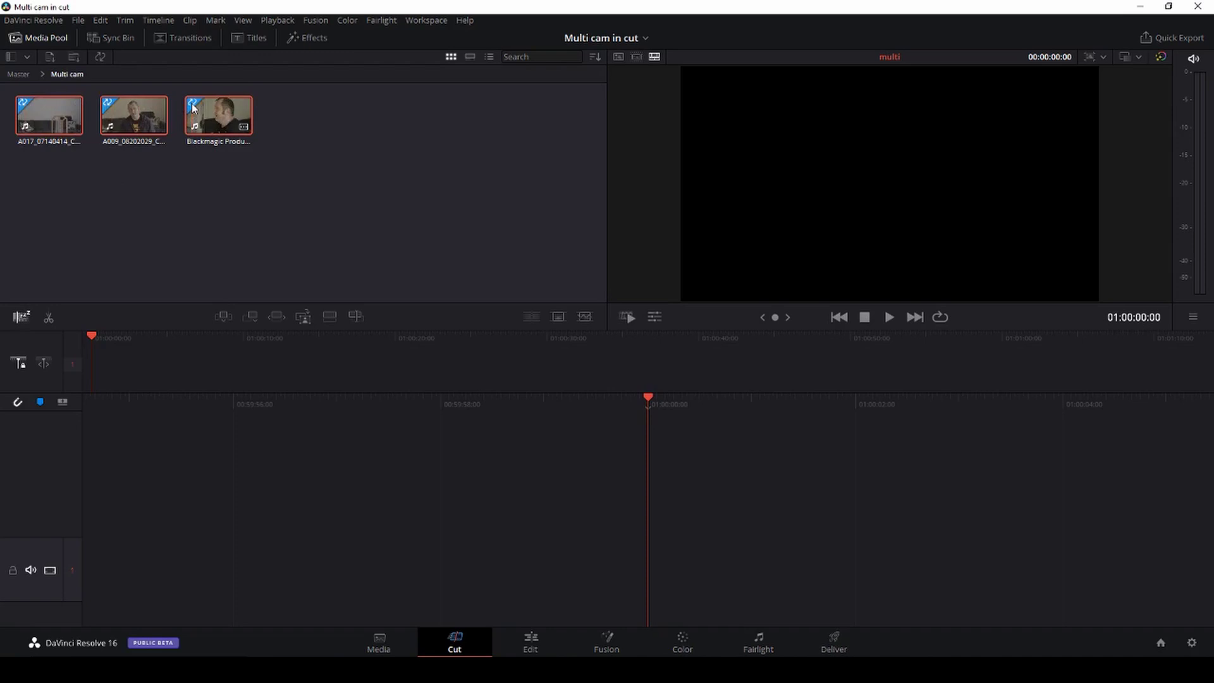
- Add clip A017 to the multi timeline, trim 16:11 off its head, and open the Sync Bin
{"action": "left_click", "coordinate": [44, 117]}
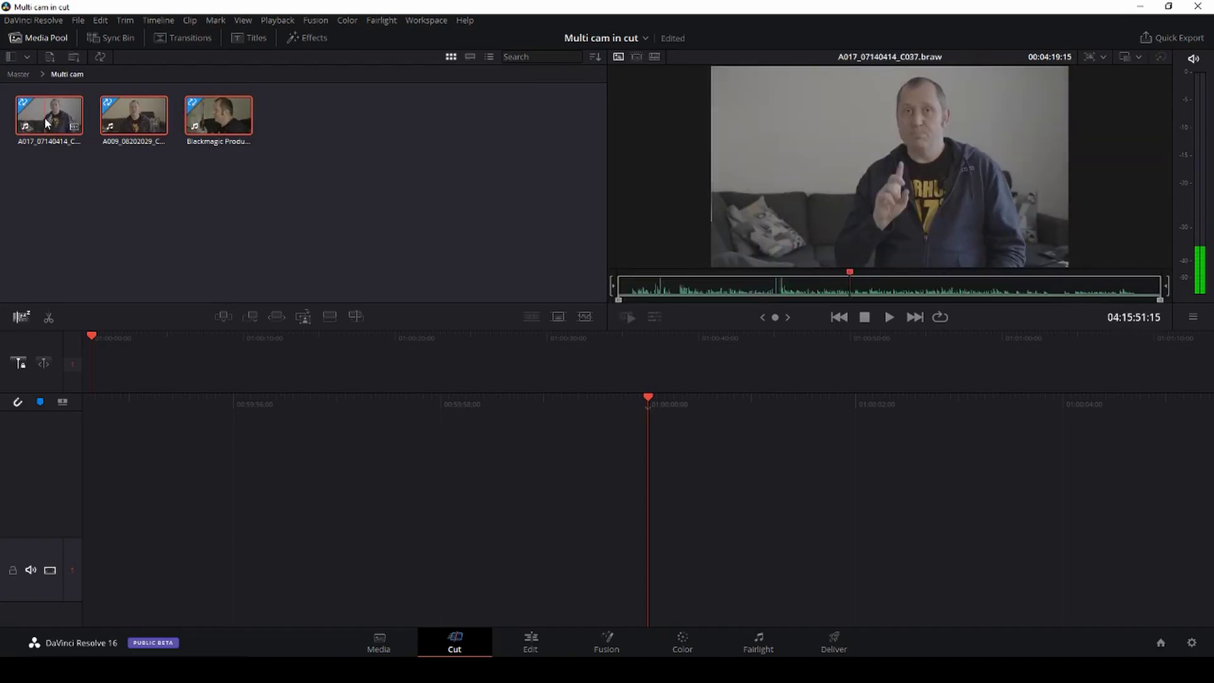
{"action": "left_click_drag", "start_coordinate": [44, 117], "coordinate": [664, 525]}
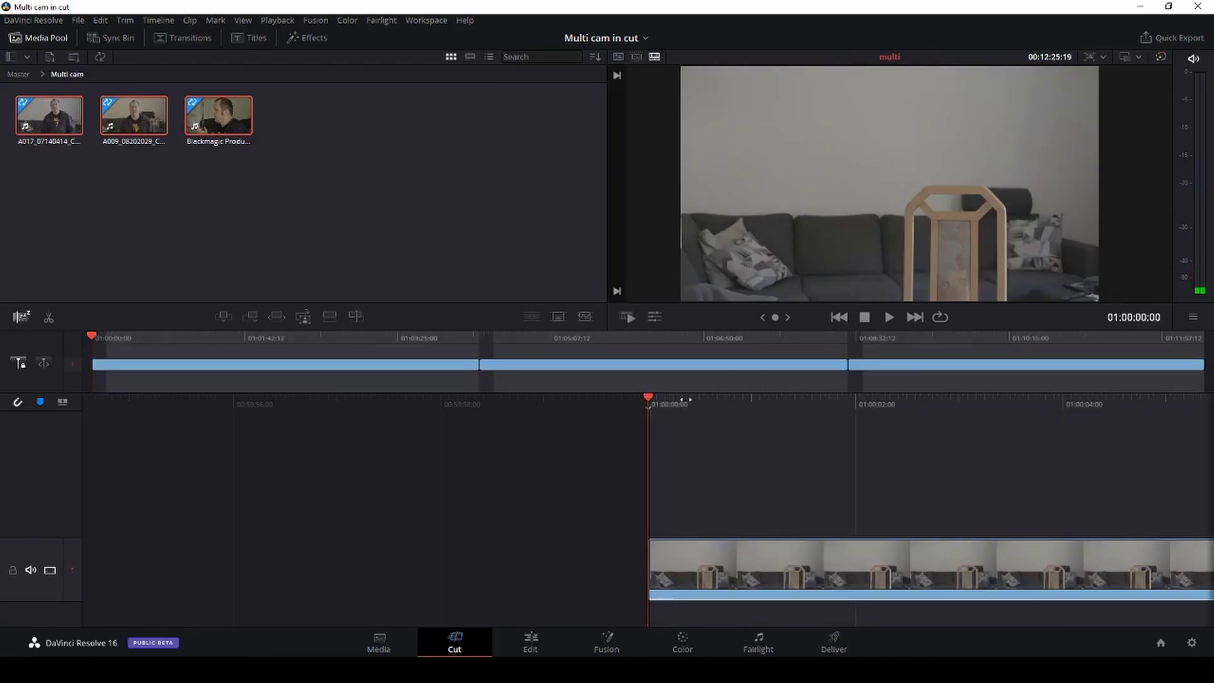
{"action": "left_click_drag", "start_coordinate": [686, 399], "coordinate": [310, 371]}
{"action": "left_click_drag", "start_coordinate": [658, 398], "coordinate": [239, 392]}
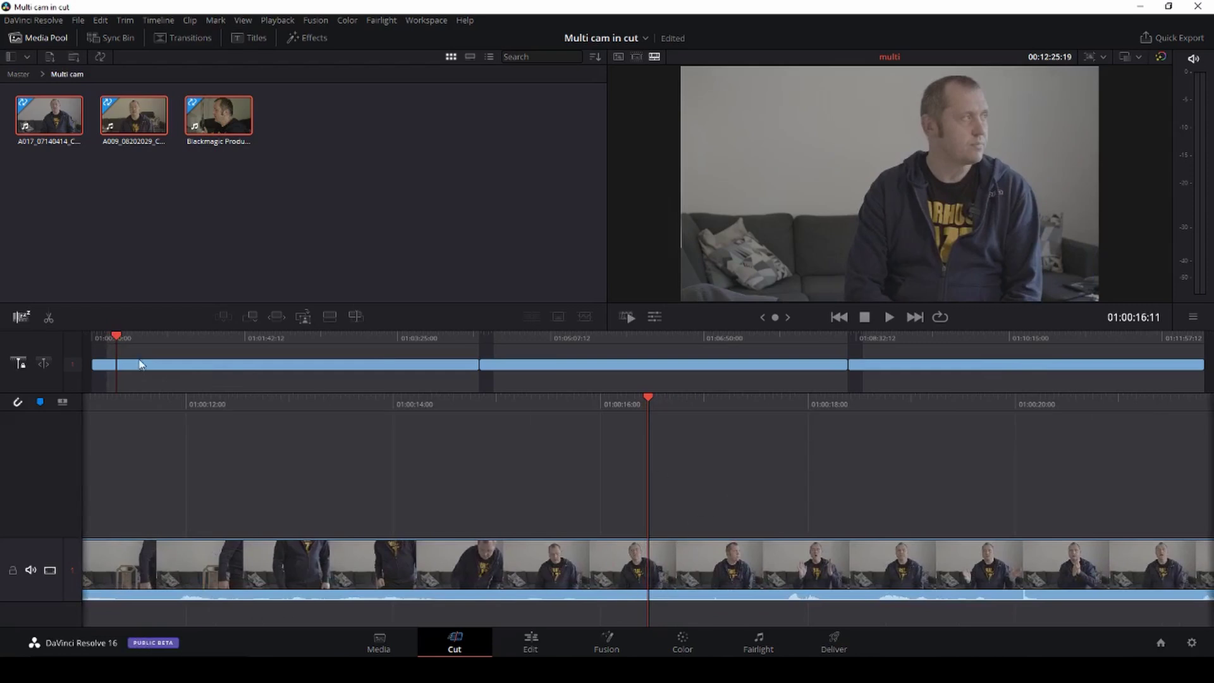
{"action": "left_click_drag", "start_coordinate": [97, 368], "coordinate": [122, 366]}
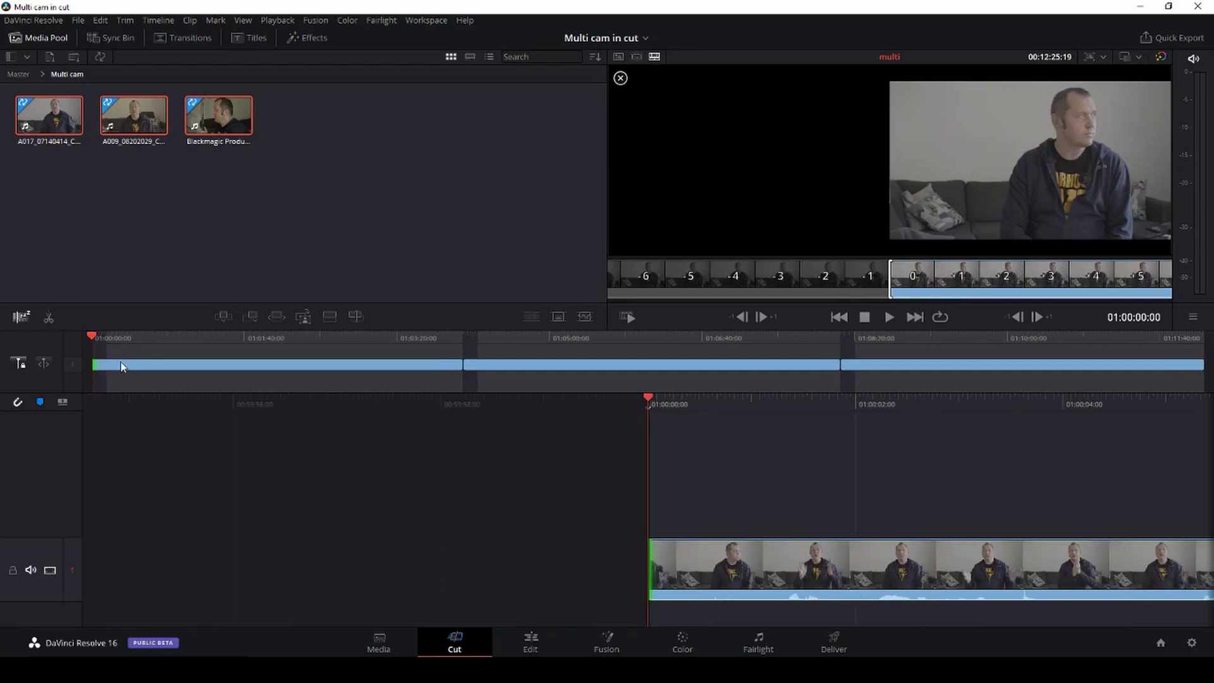
{"action": "key", "text": "space"}
{"action": "key", "text": "space"}
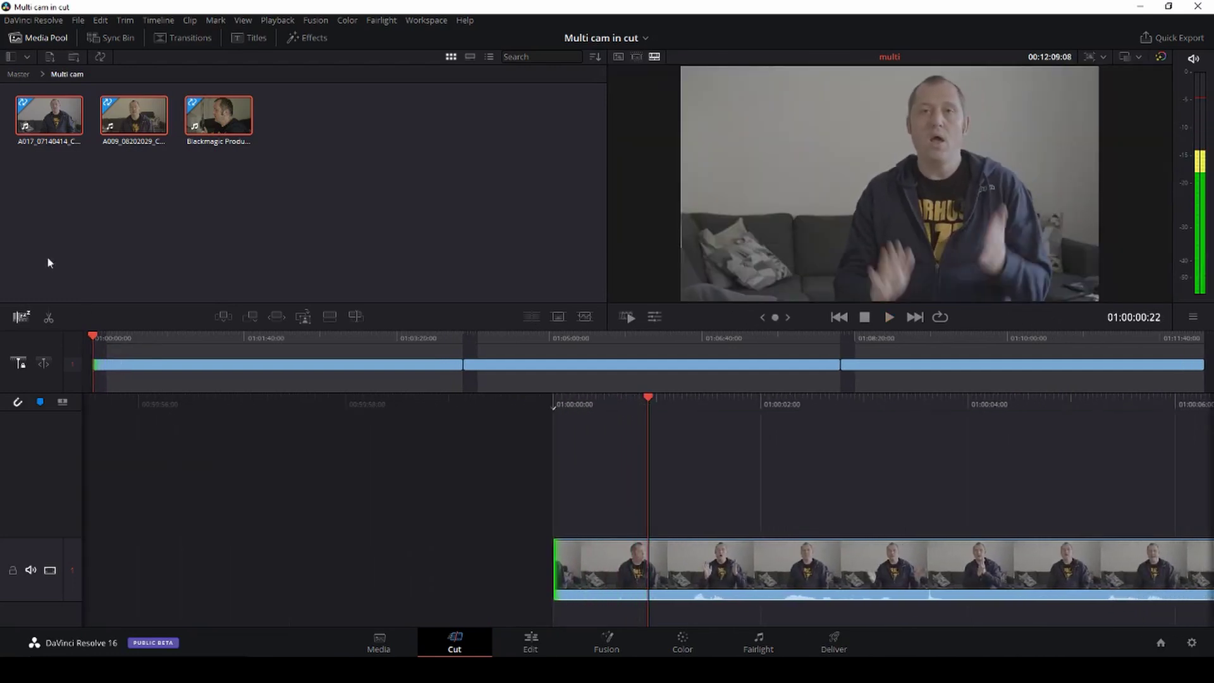
{"action": "left_click", "coordinate": [113, 36]}
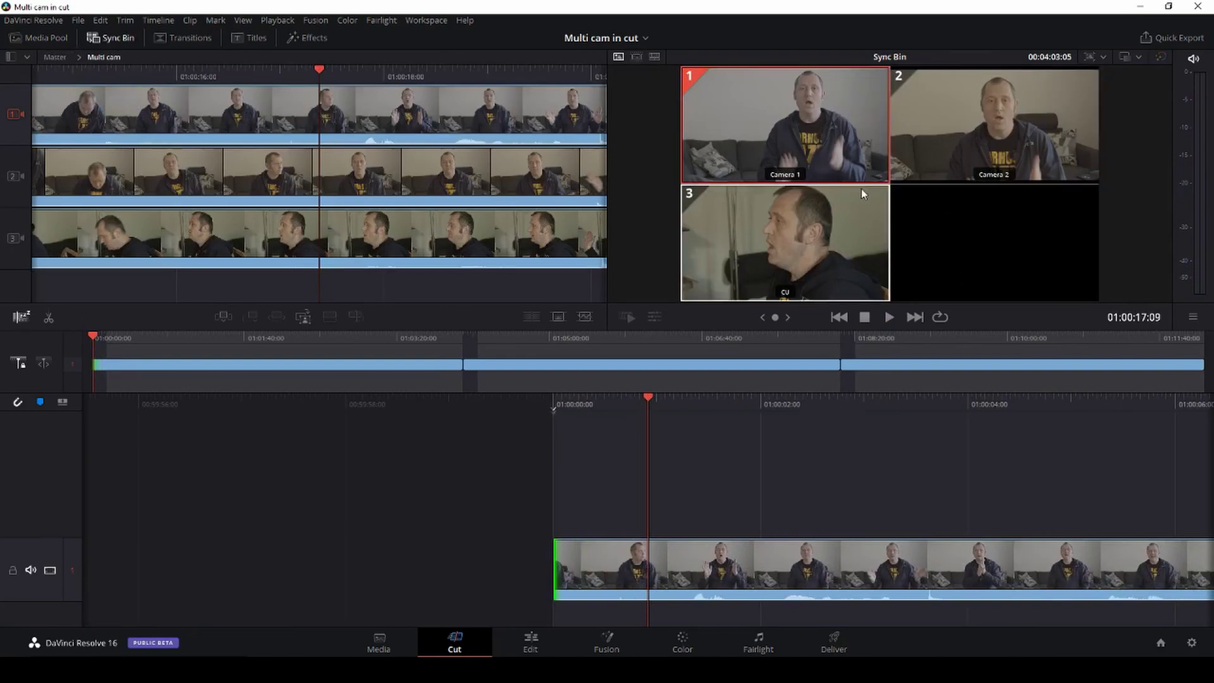
- Place the camera 2 angle on track 2 above the main clip and review the cut
{"action": "key", "text": "Right"}
{"action": "key", "text": "Right"}
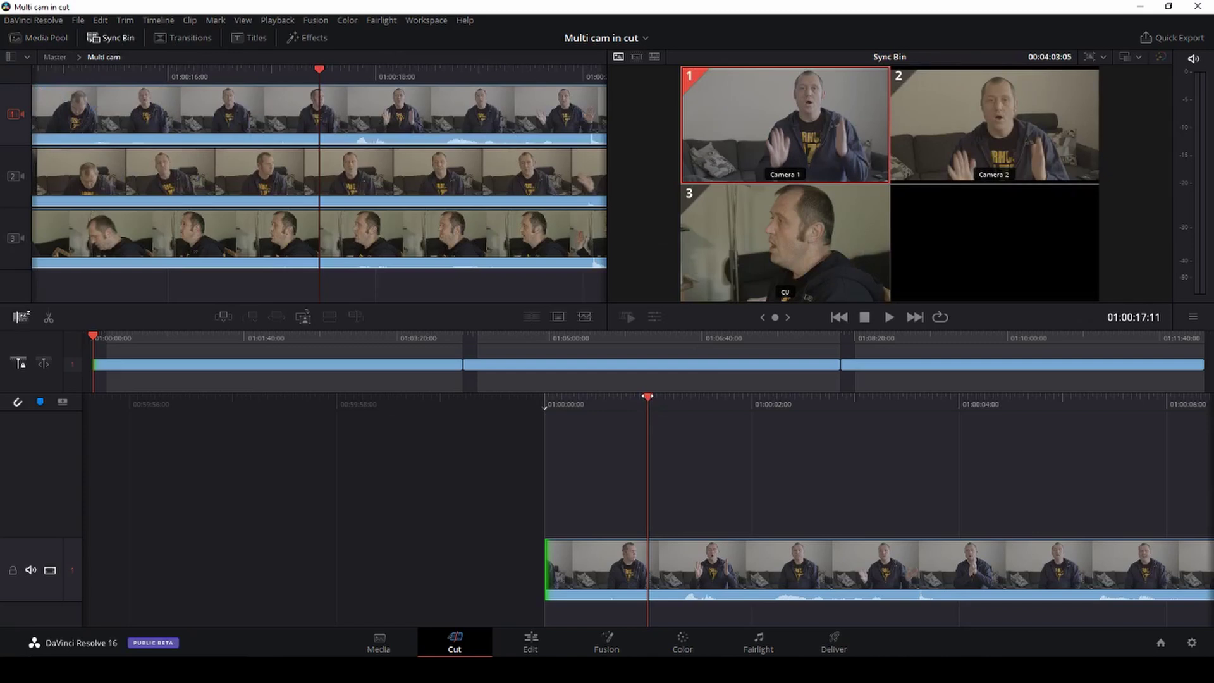
{"action": "key", "text": "space"}
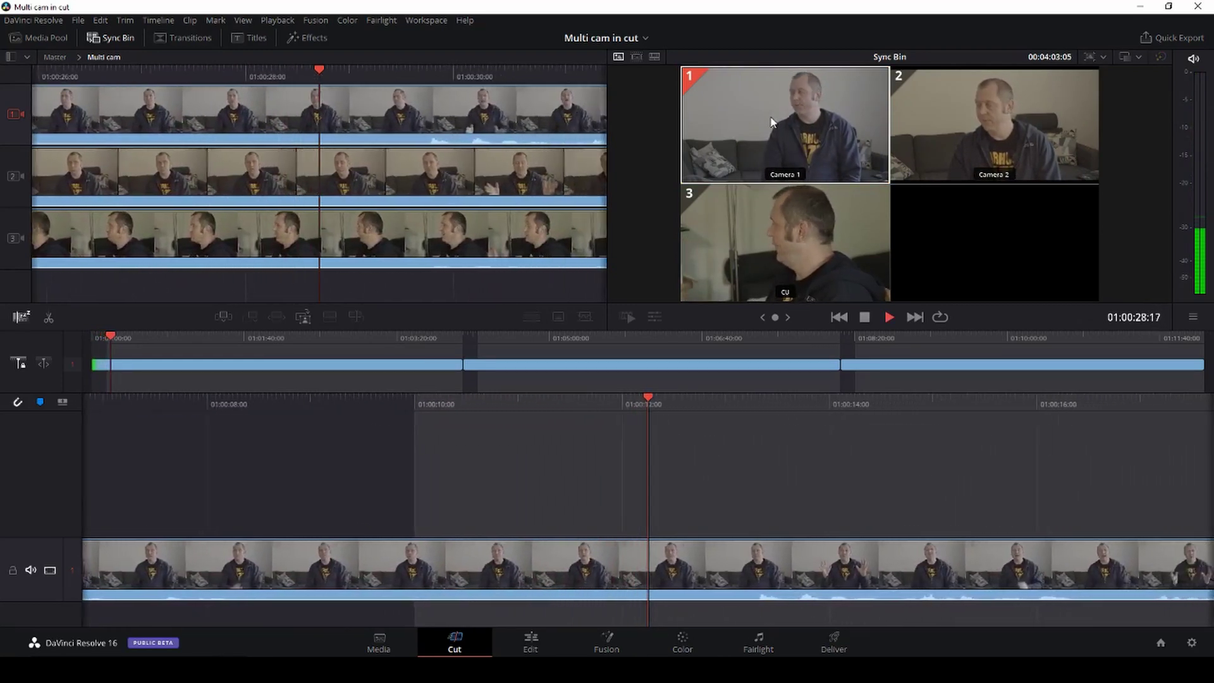
{"action": "key", "text": "space"}
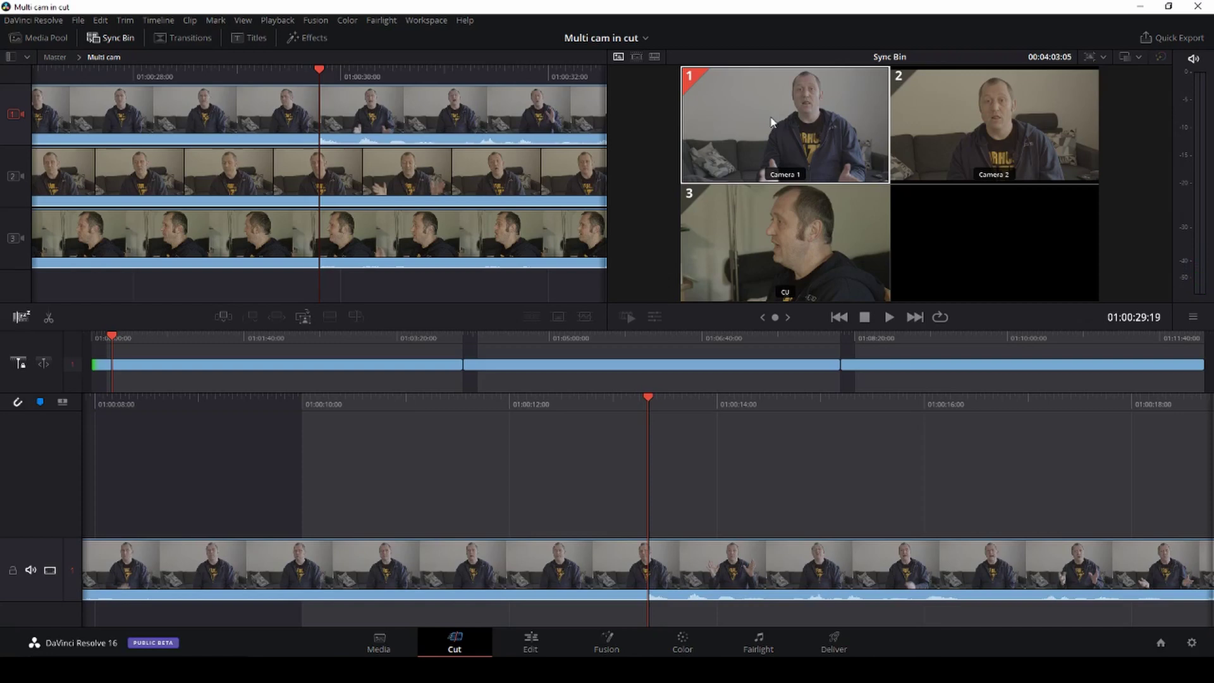
{"action": "key", "text": "space"}
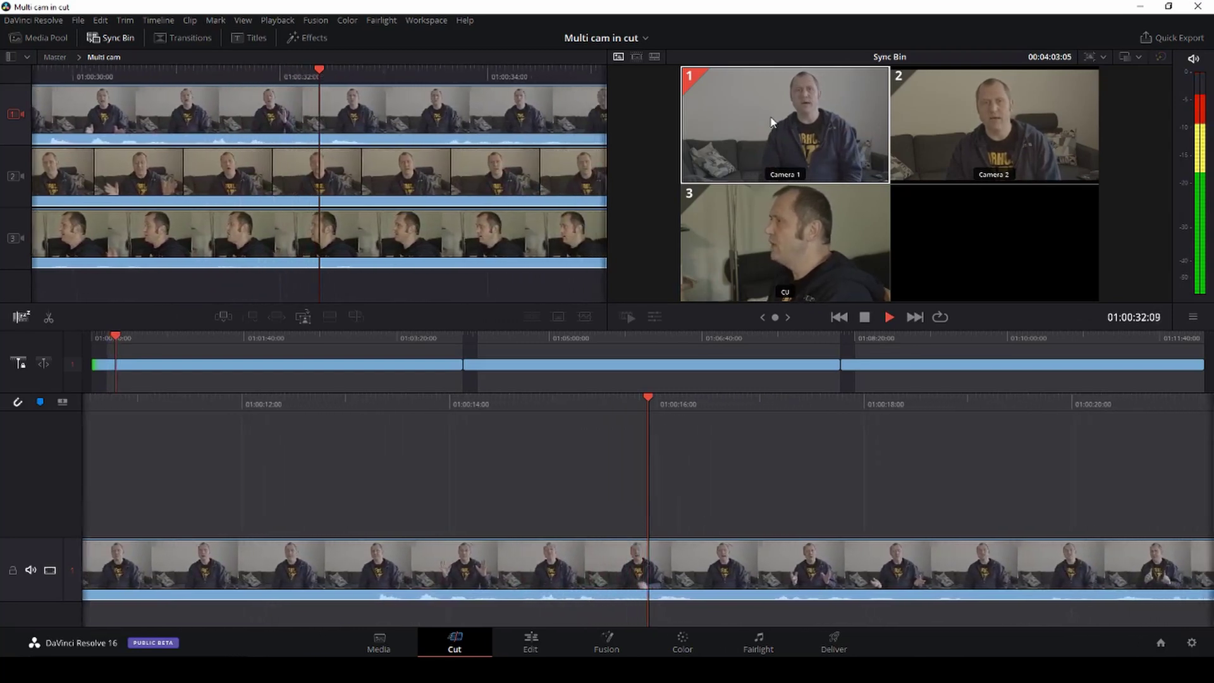
{"action": "key", "text": "space"}
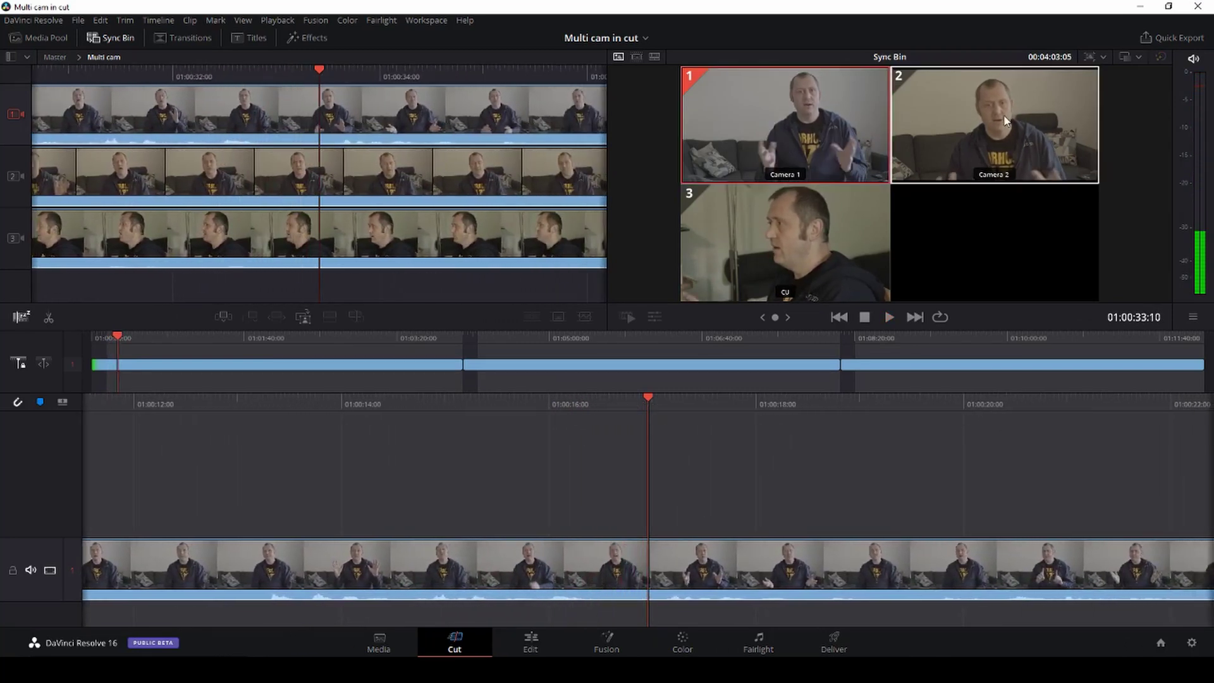
{"action": "left_click", "coordinate": [13, 179]}
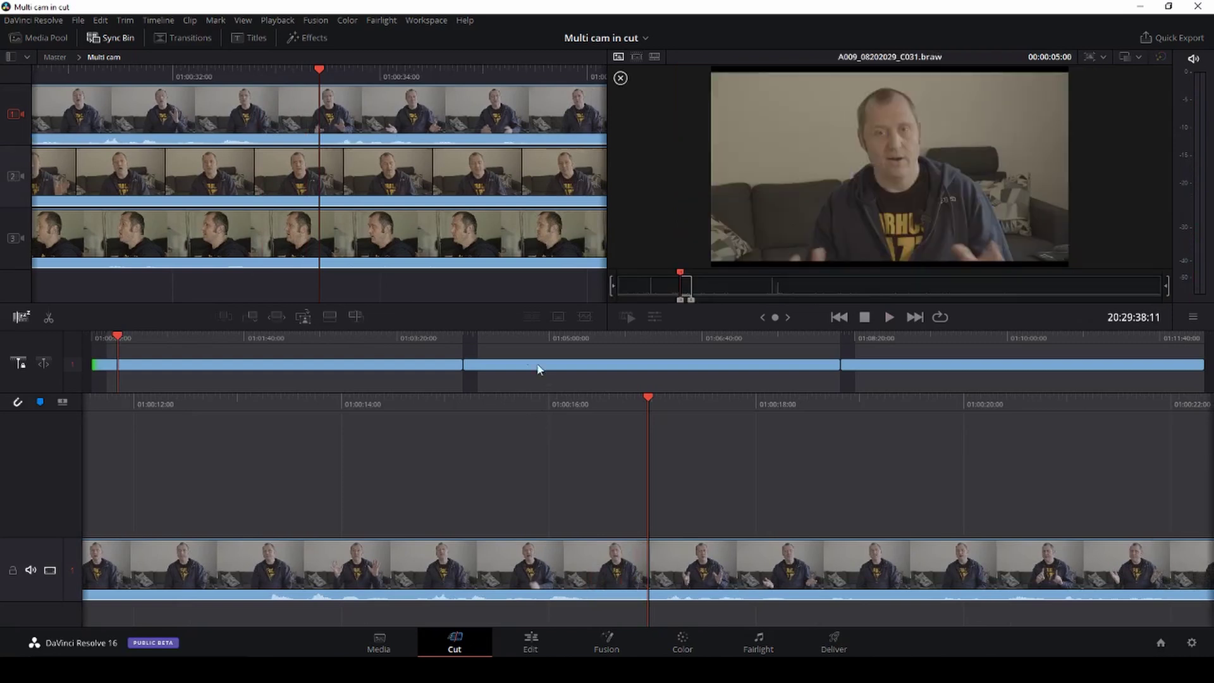
{"action": "left_click", "coordinate": [328, 318]}
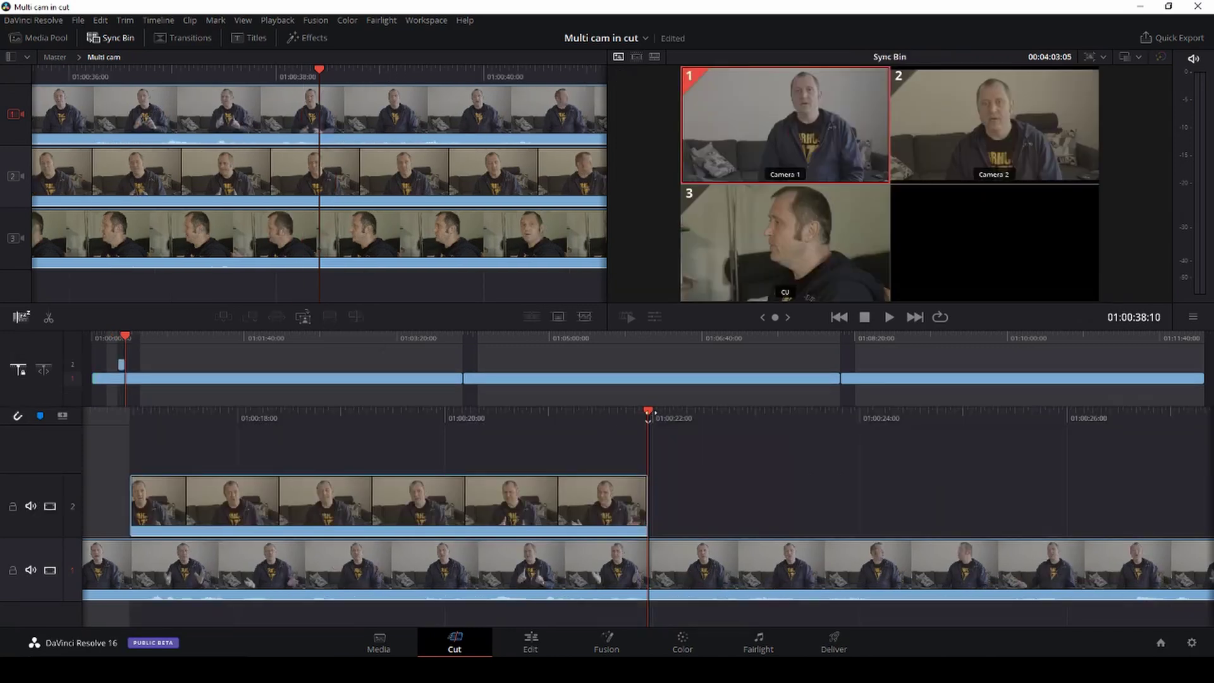
{"action": "left_click_drag", "start_coordinate": [655, 412], "coordinate": [1045, 473]}
{"action": "key", "text": "space"}
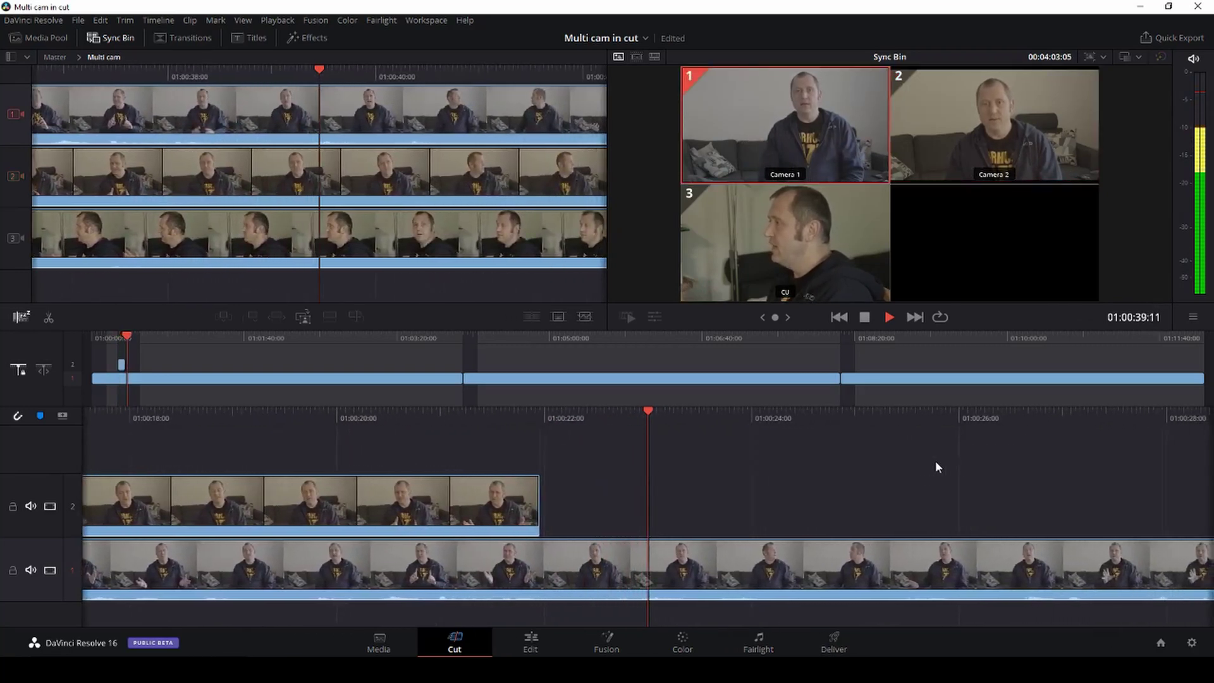
{"action": "key", "text": "space"}
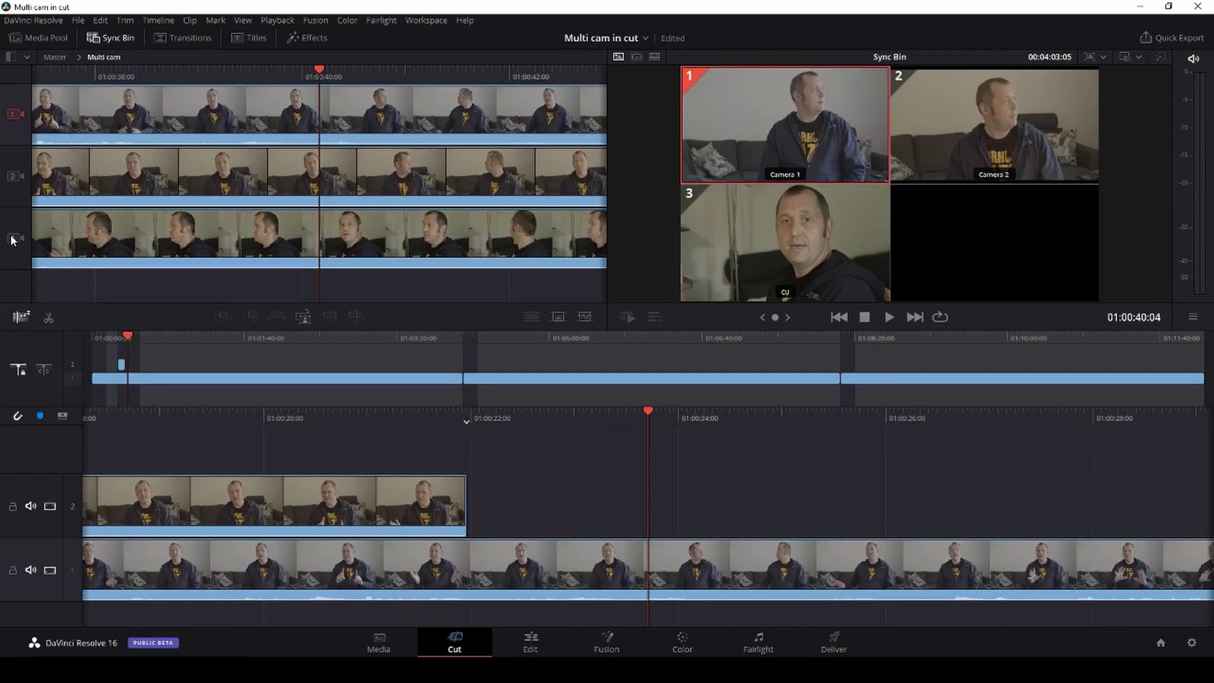
- Place the close-up (CU) angle on track 2 and play back the new cut
{"action": "key", "text": "j"}
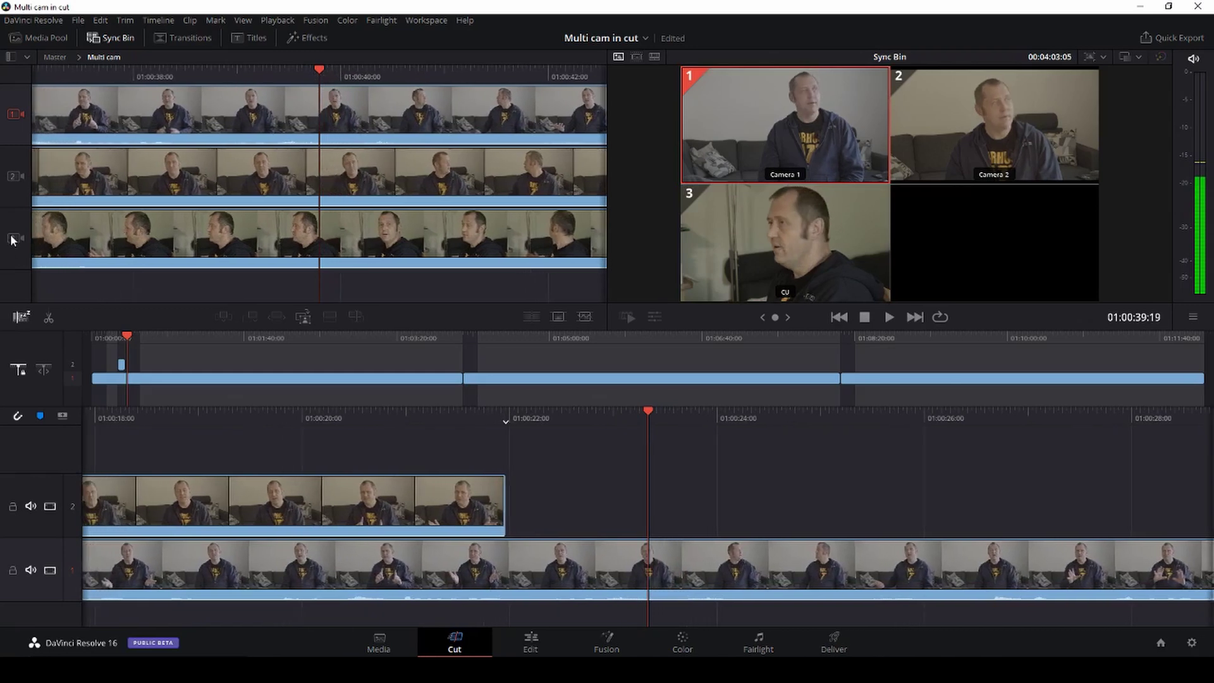
{"action": "key", "text": "k"}
{"action": "left_click", "coordinate": [11, 239]}
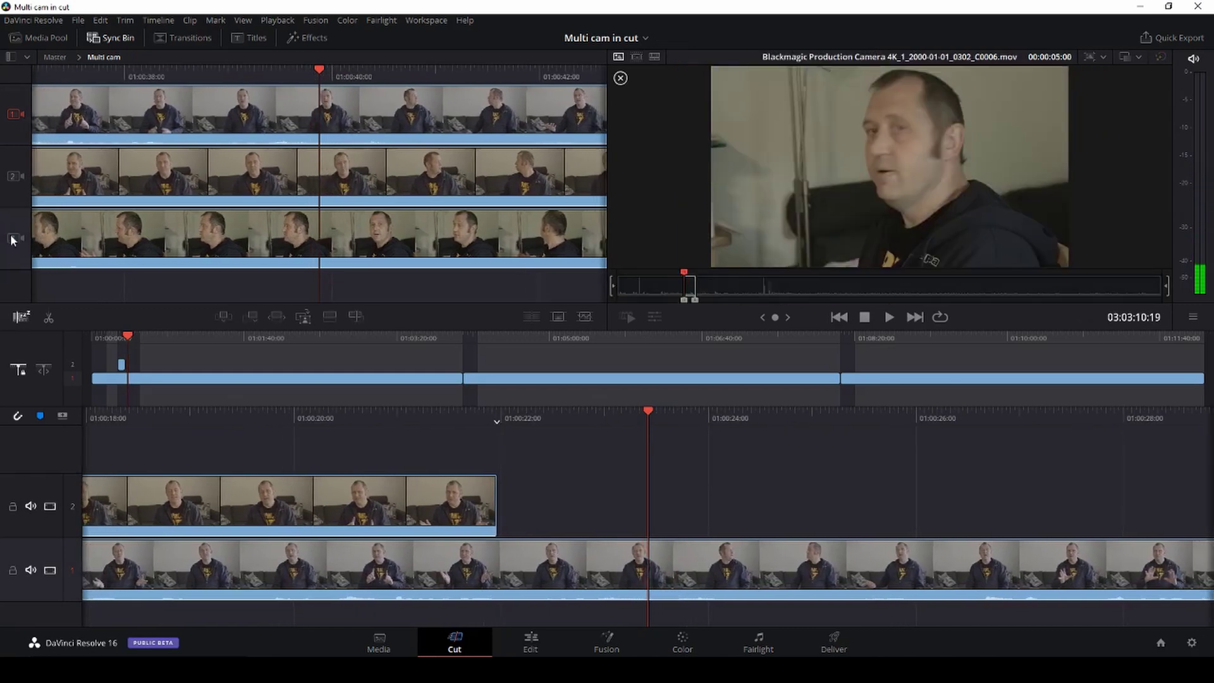
{"action": "left_click", "coordinate": [328, 317]}
{"action": "key", "text": "/"}
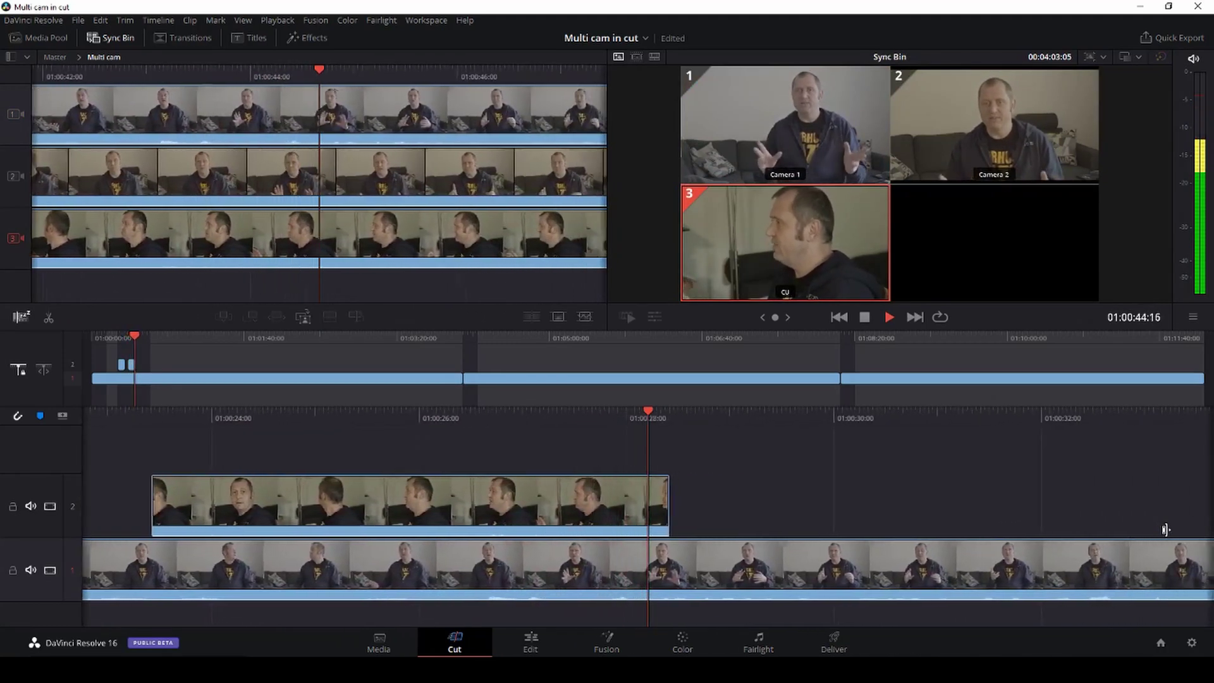
{"action": "key", "text": "space"}
{"action": "key", "text": "space"}
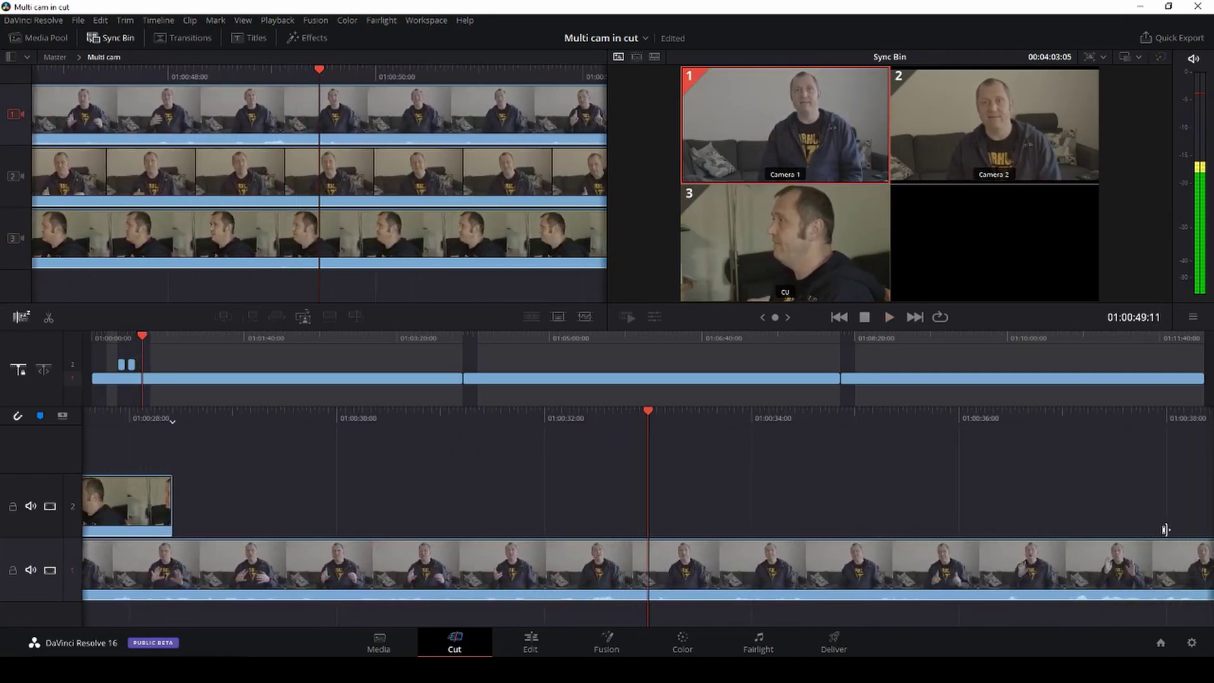
{"action": "key", "text": "space"}
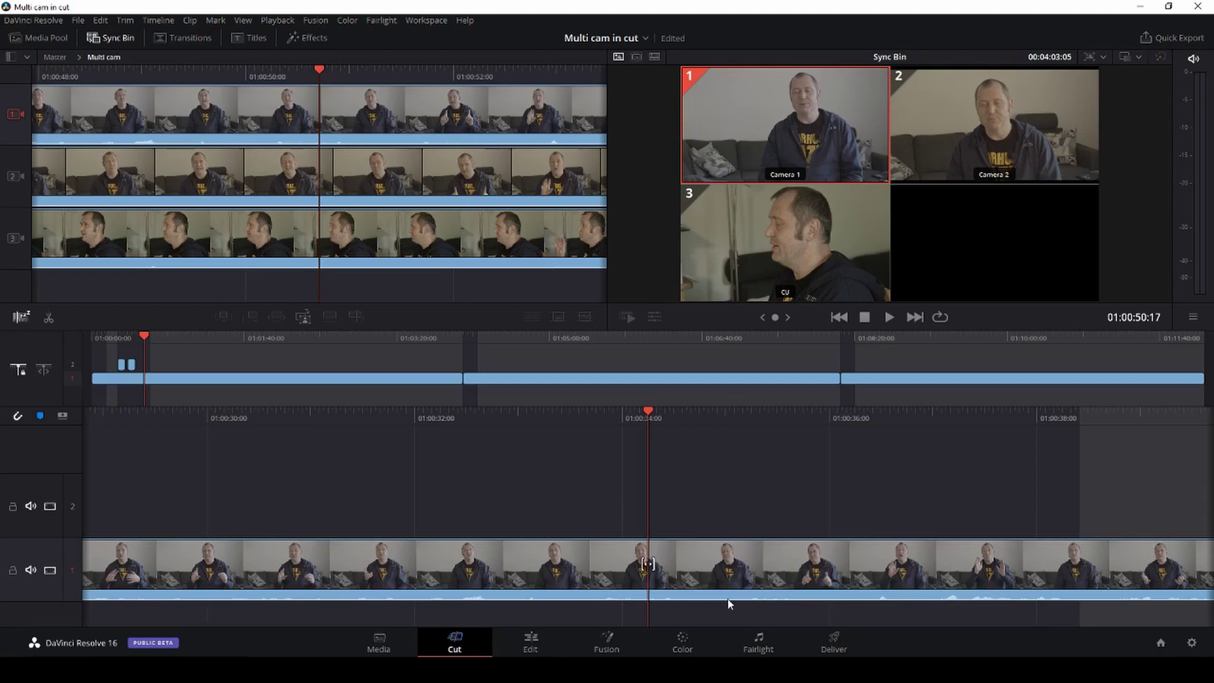
- Place the camera 1 angle on track 2, scrub to its start, and select the new clip
{"action": "left_click", "coordinate": [693, 588]}
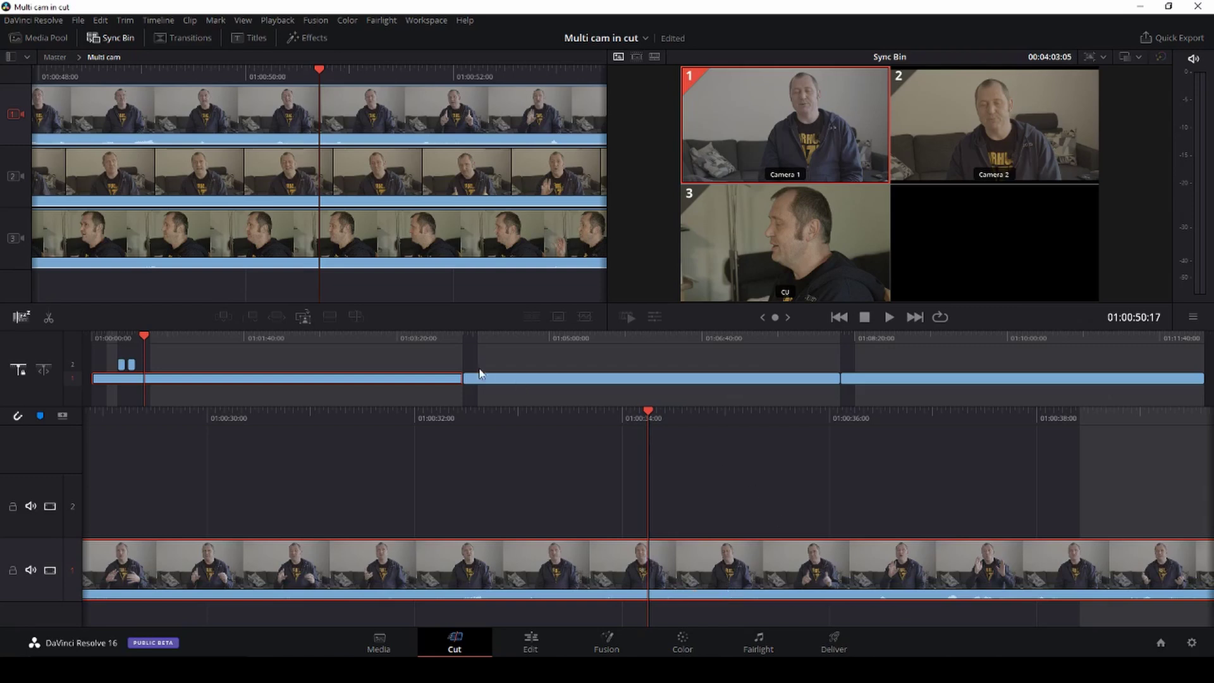
{"action": "left_click", "coordinate": [304, 317]}
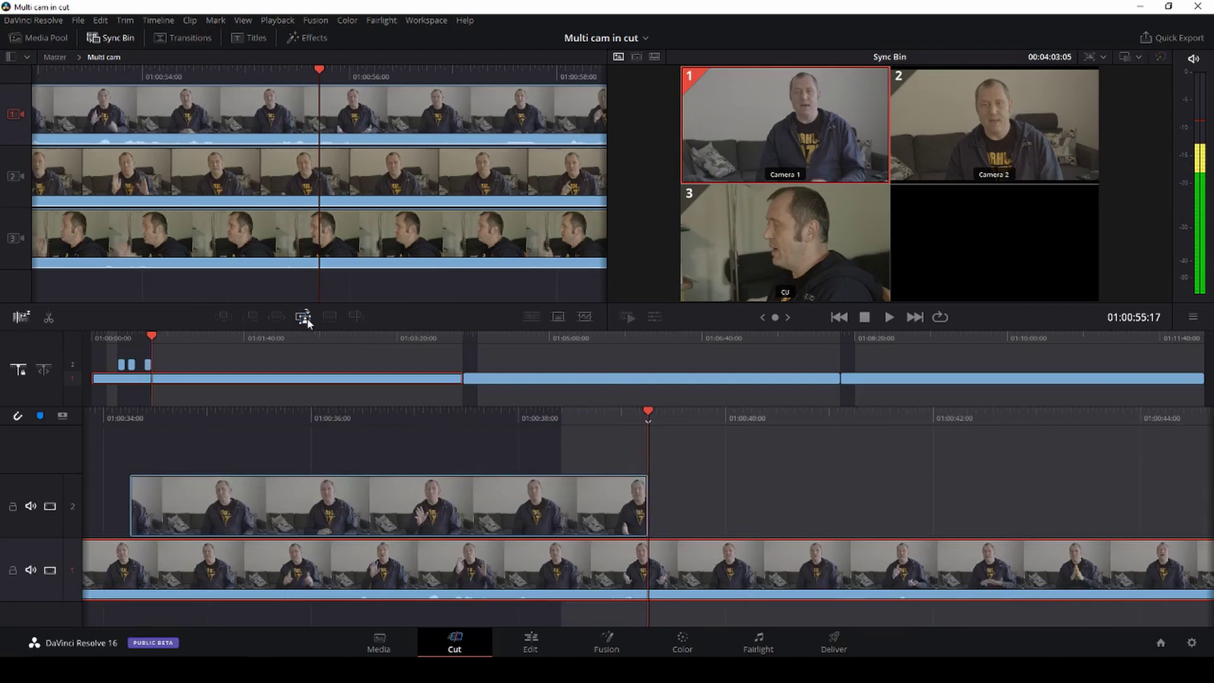
{"action": "left_click_drag", "start_coordinate": [654, 412], "coordinate": [956, 433]}
{"action": "left_click_drag", "start_coordinate": [740, 420], "coordinate": [710, 428]}
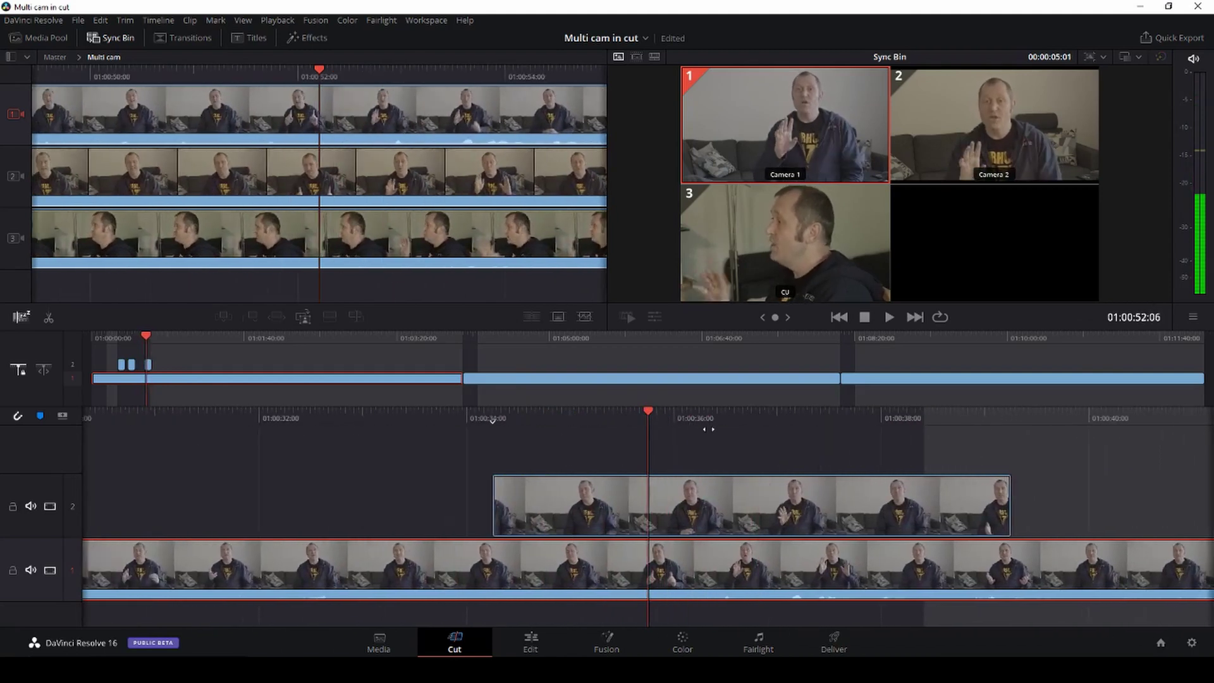
{"action": "left_click", "coordinate": [697, 504]}
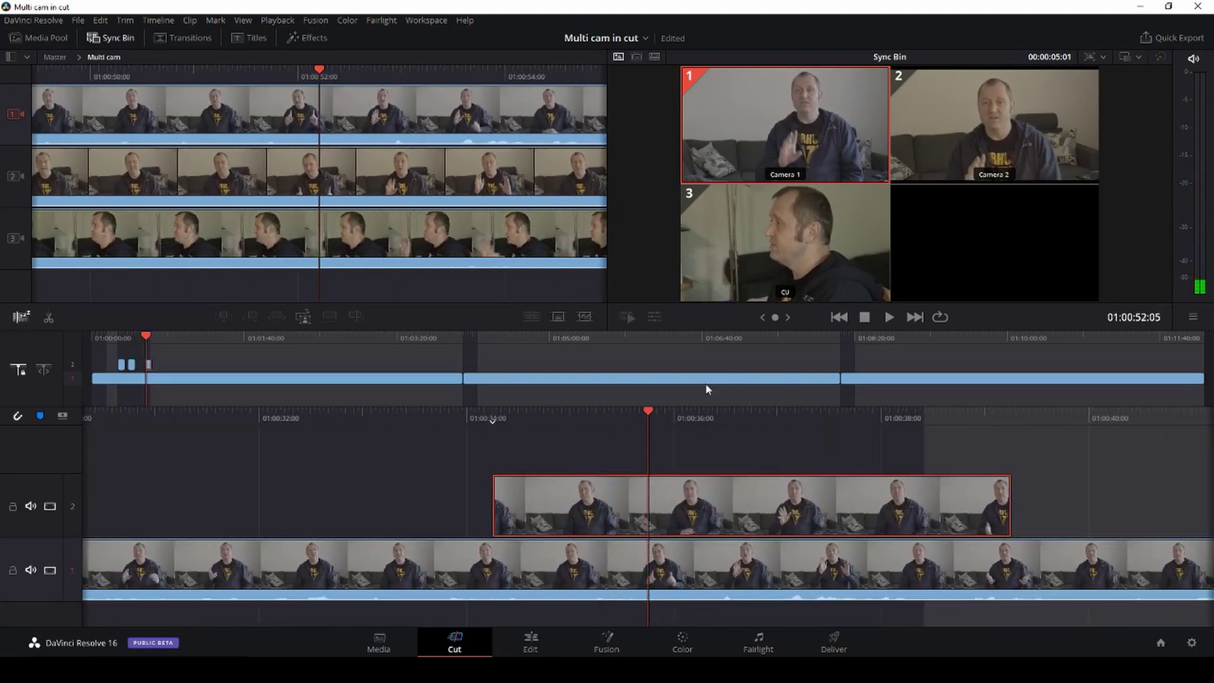
- Show the Media Pool again in place of the Sync Bin and scrub to the track 2 clip
{"action": "left_click", "coordinate": [654, 56]}
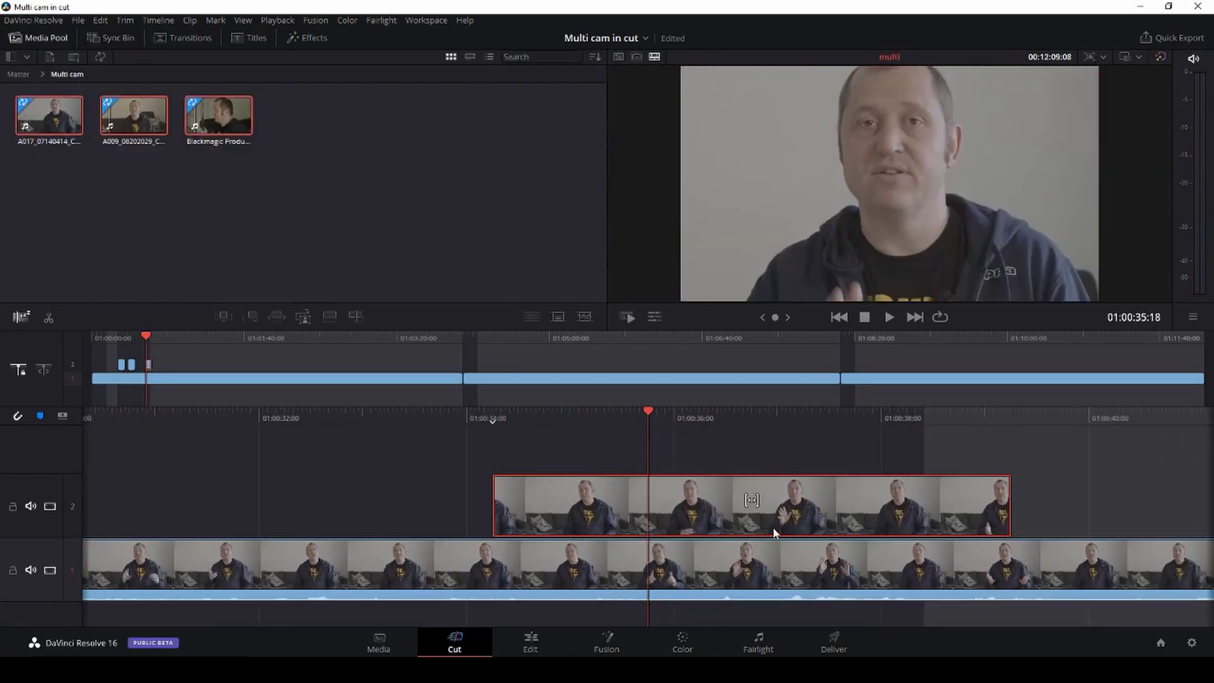
{"action": "left_click_drag", "start_coordinate": [654, 430], "coordinate": [904, 430]}
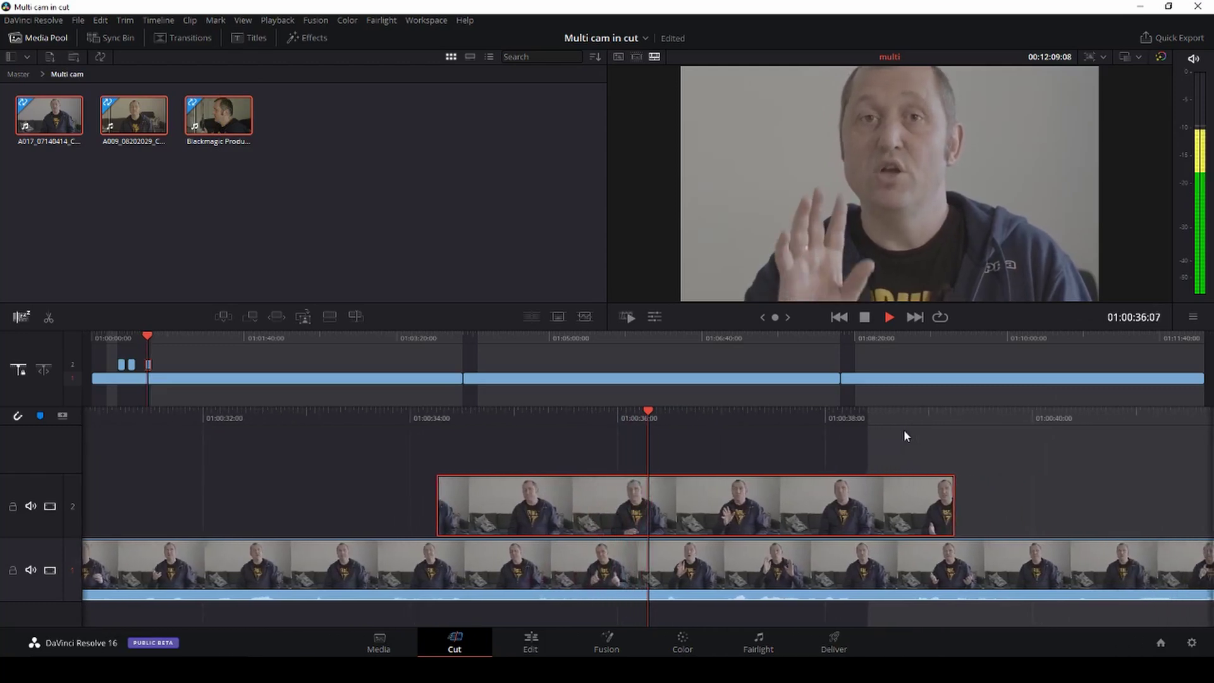
{"action": "key", "text": "space"}
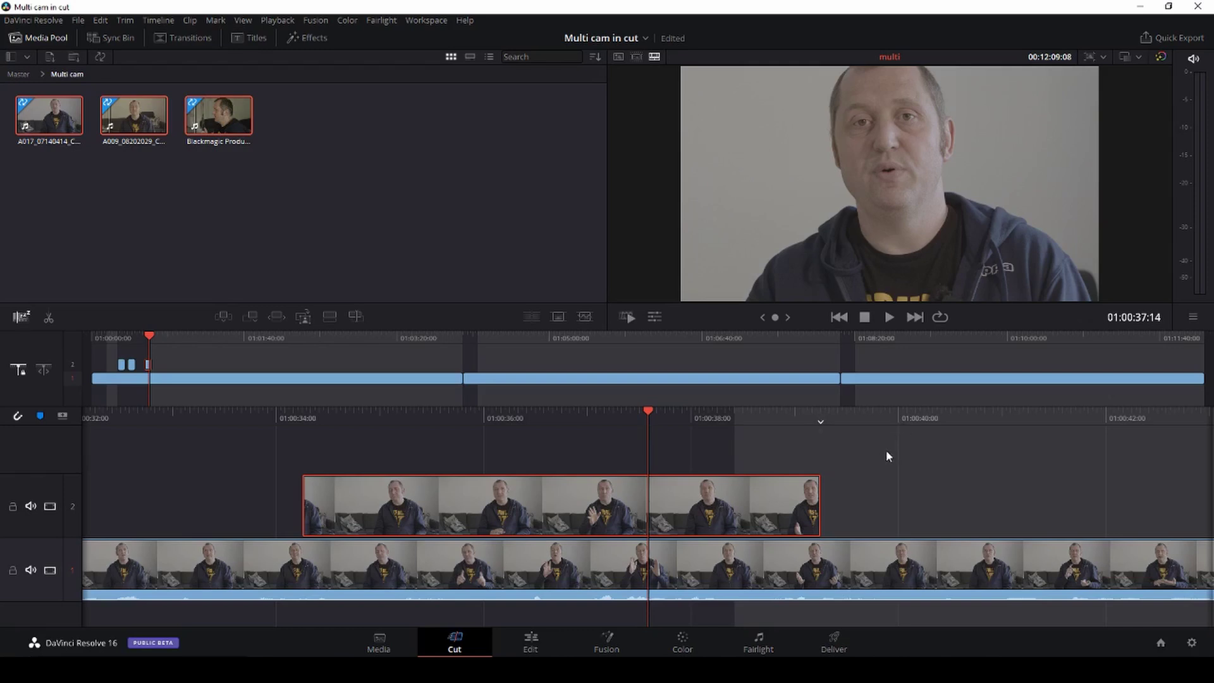
- Use Transform to move the track 2 clip's image down so the face sits lower, then replay it
{"action": "left_click", "coordinate": [655, 317]}
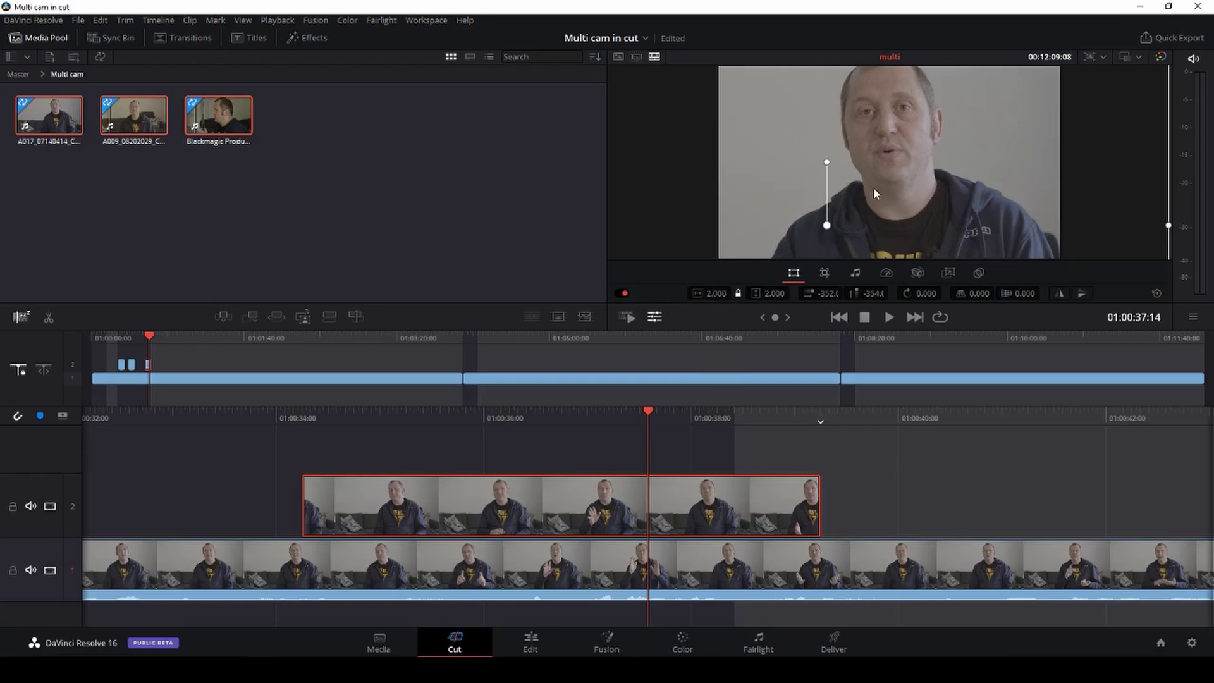
{"action": "left_click_drag", "start_coordinate": [867, 188], "coordinate": [867, 204]}
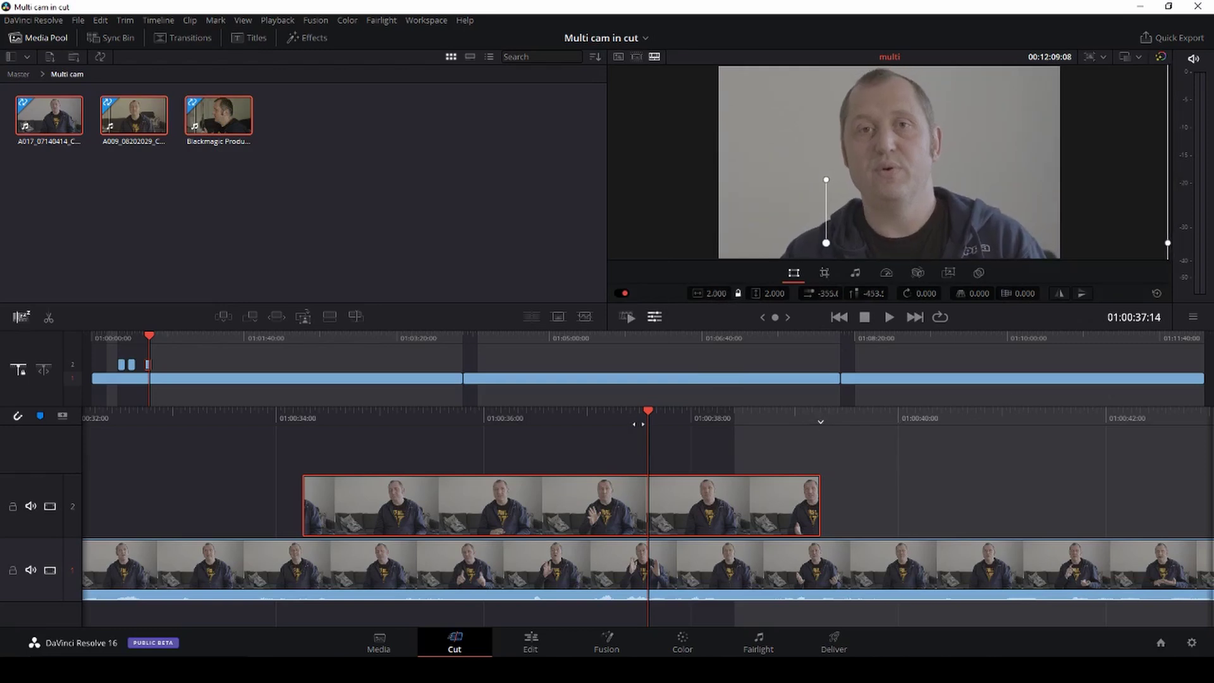
{"action": "left_click_drag", "start_coordinate": [660, 412], "coordinate": [1041, 495]}
{"action": "key", "text": "space"}
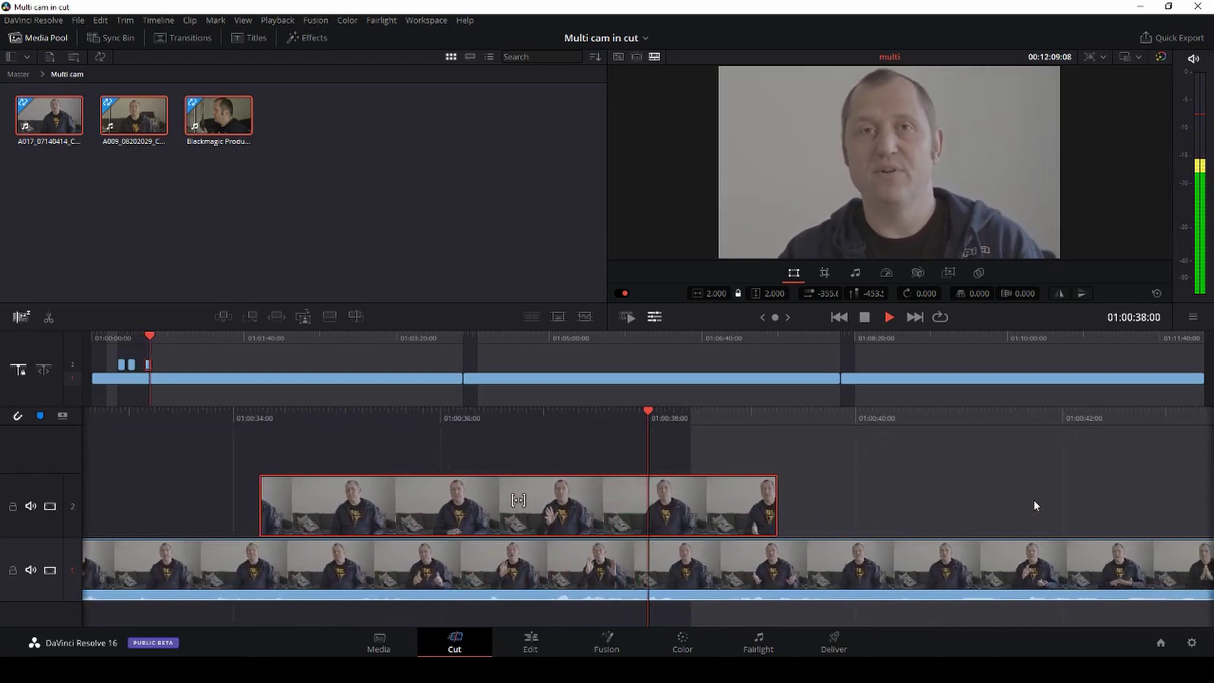
{"action": "key", "text": "space"}
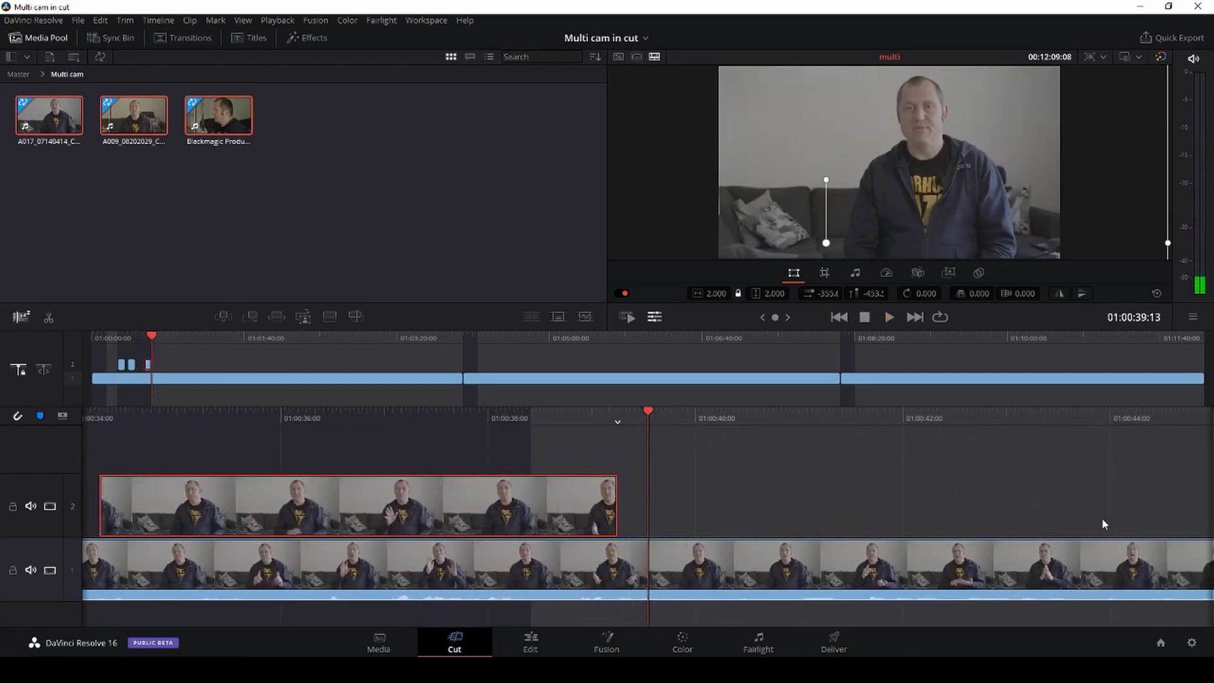
{"action": "key", "text": "Up"}
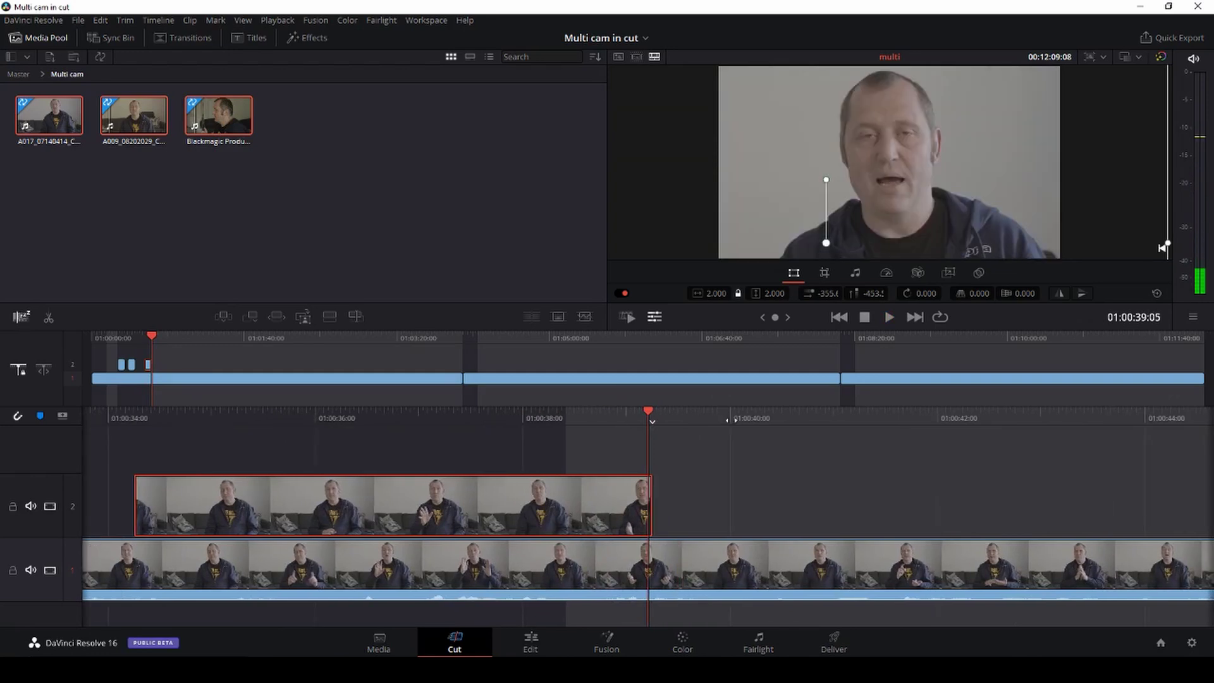
{"action": "key", "text": "space"}
{"action": "key", "text": "space"}
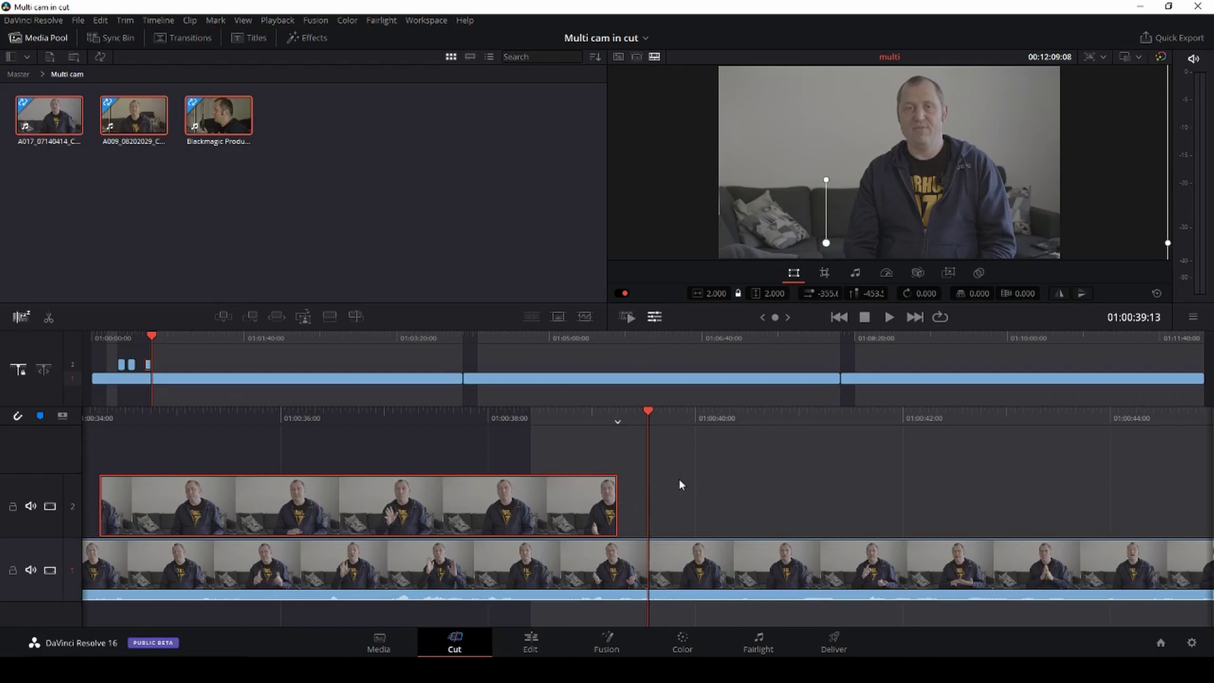
- Scroll the timeline back to bring the track 2 angle cuts and their header into view
{"action": "scroll", "coordinate": [680, 484], "scroll_direction": "down", "scroll_amount": 5}
{"action": "scroll", "coordinate": [695, 474], "scroll_direction": "up", "scroll_amount": 6}
{"action": "scroll", "coordinate": [735, 429], "scroll_direction": "up", "scroll_amount": 3}
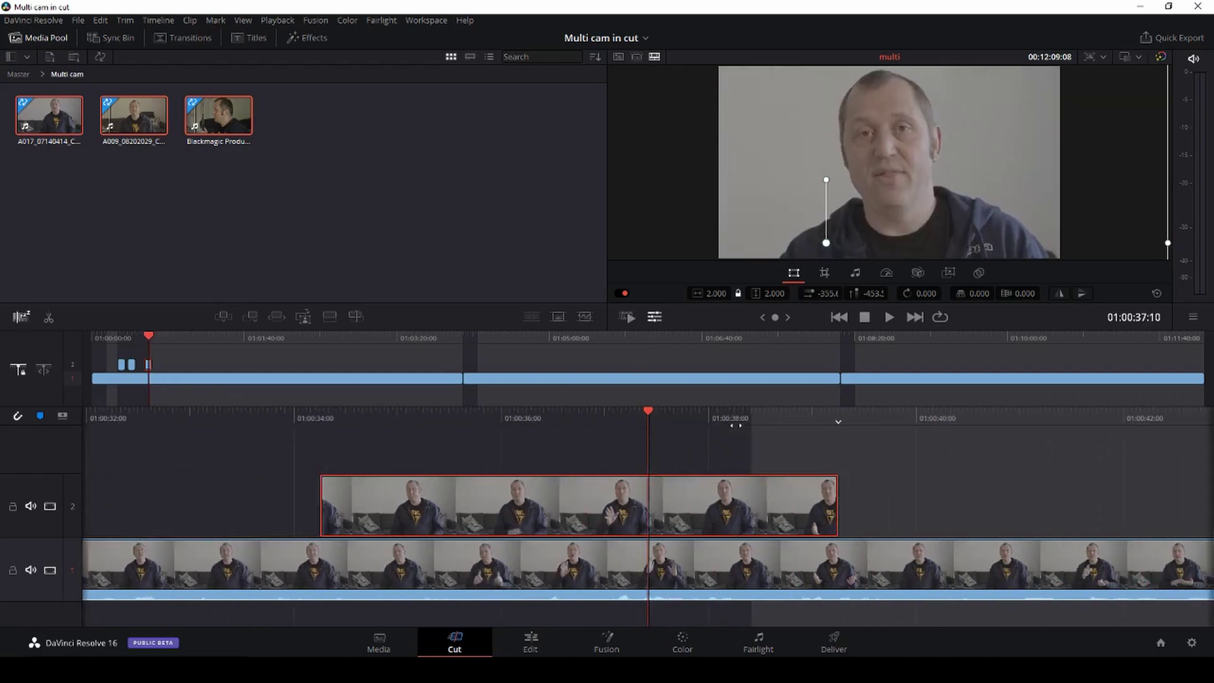
{"action": "scroll", "coordinate": [63, 438], "scroll_direction": "up", "scroll_amount": 7}
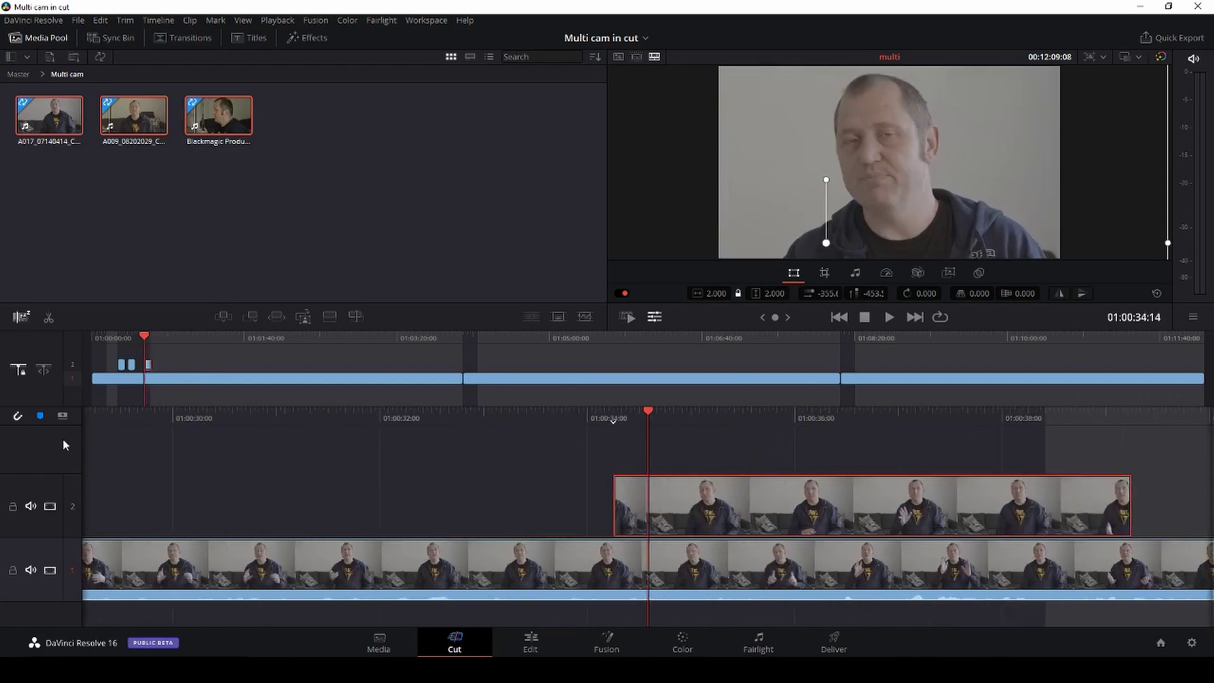
{"action": "scroll", "coordinate": [69, 446], "scroll_direction": "up", "scroll_amount": 10}
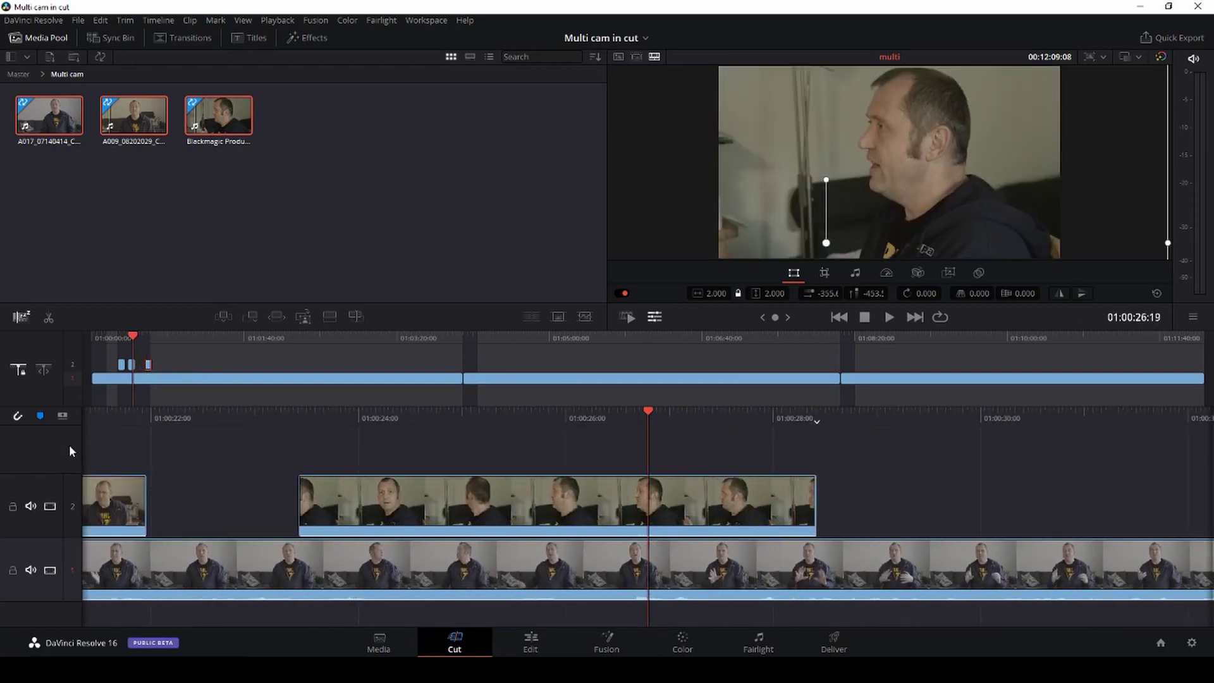
{"action": "scroll", "coordinate": [69, 445], "scroll_direction": "down", "scroll_amount": 16}
{"action": "scroll", "coordinate": [173, 477], "scroll_direction": "up", "scroll_amount": 9}
{"action": "scroll", "coordinate": [173, 477], "scroll_direction": "up", "scroll_amount": 12}
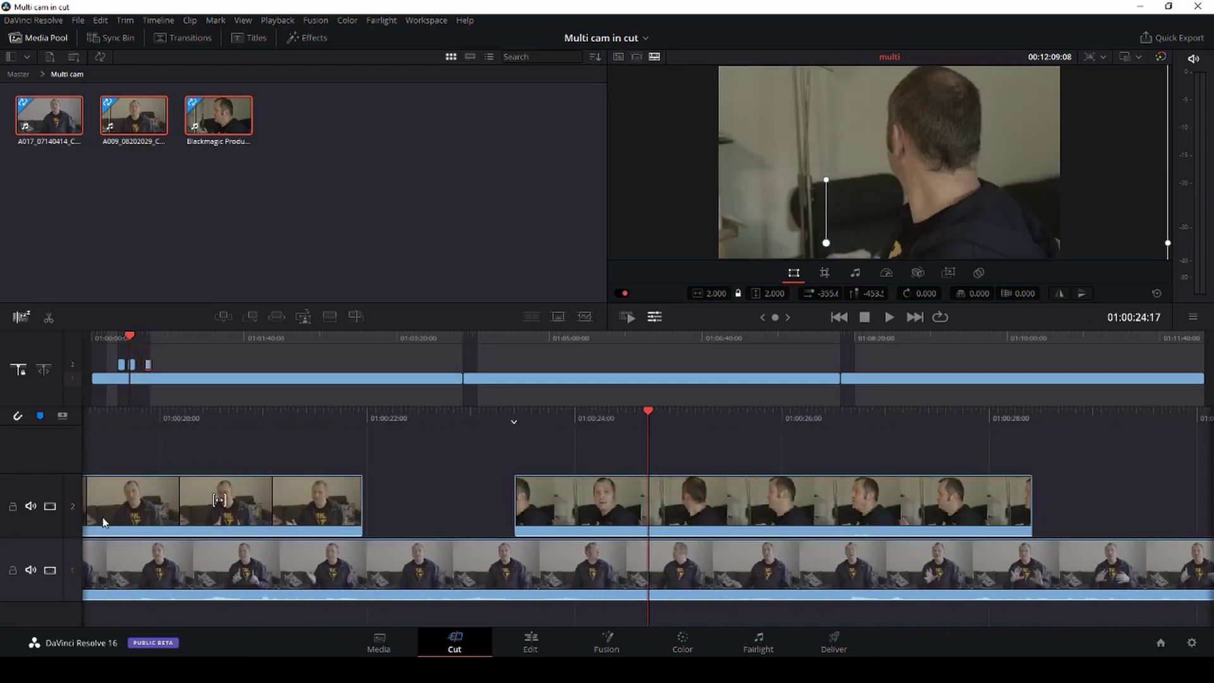
{"action": "left_click", "coordinate": [29, 506]}
{"action": "scroll", "coordinate": [1031, 464], "scroll_direction": "up", "scroll_amount": 5}
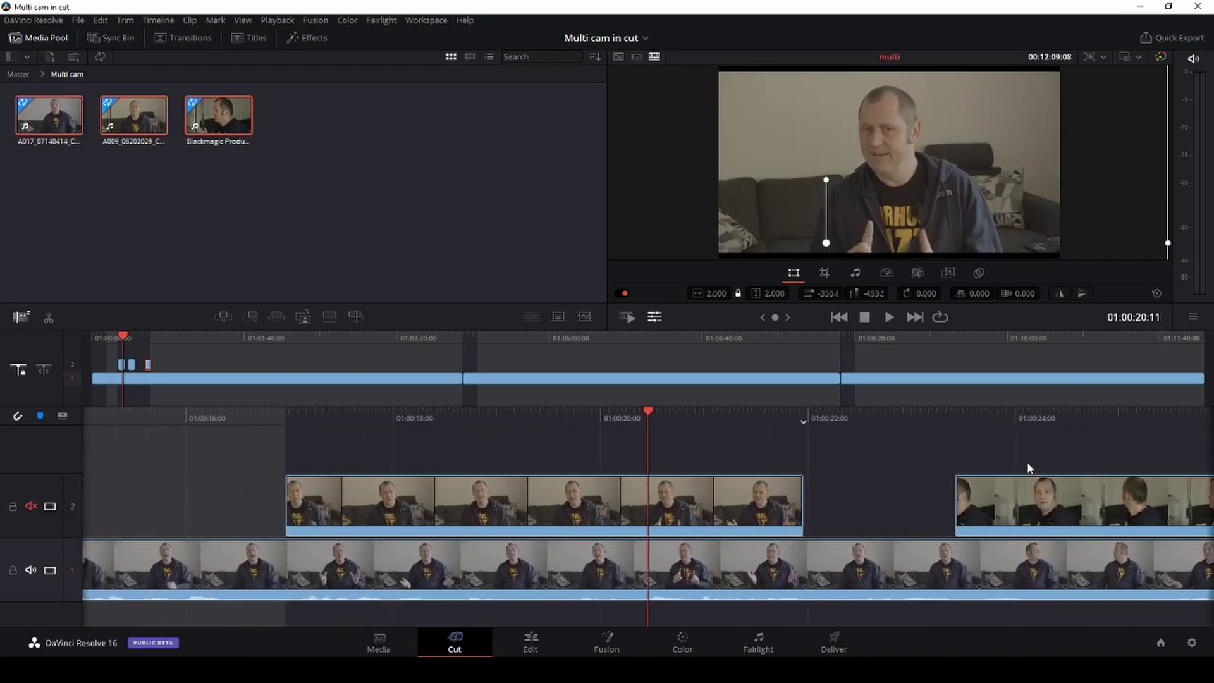
{"action": "key", "text": "space"}
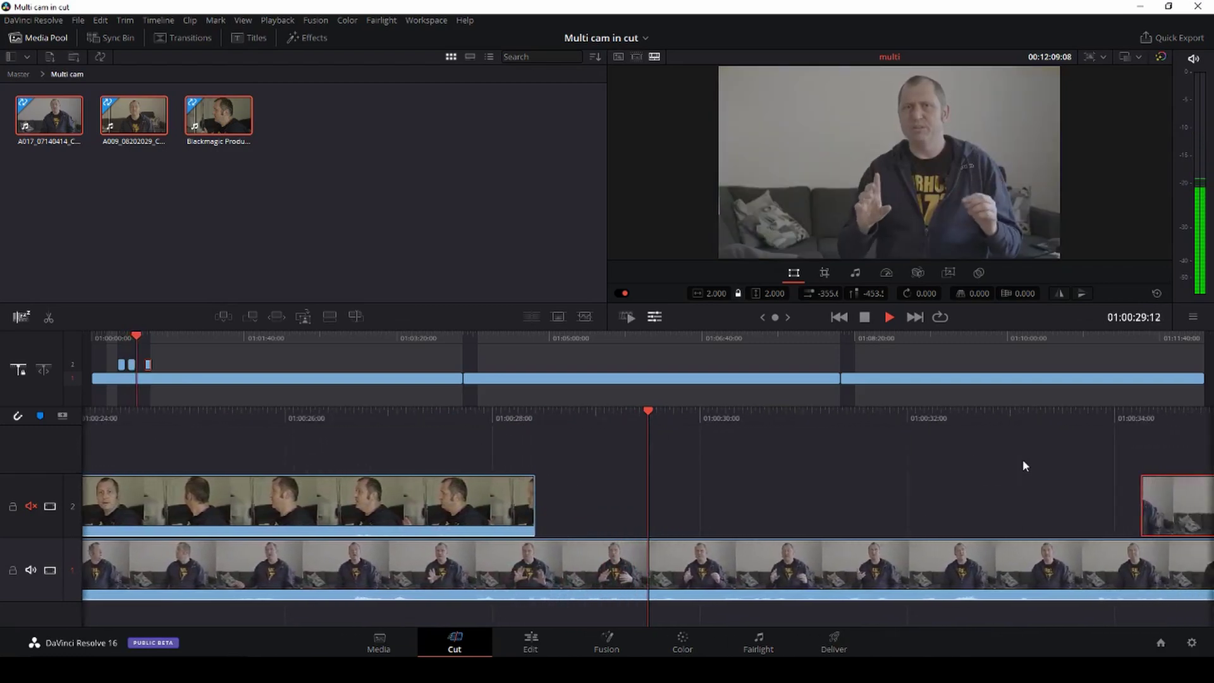
{"action": "key", "text": "space"}
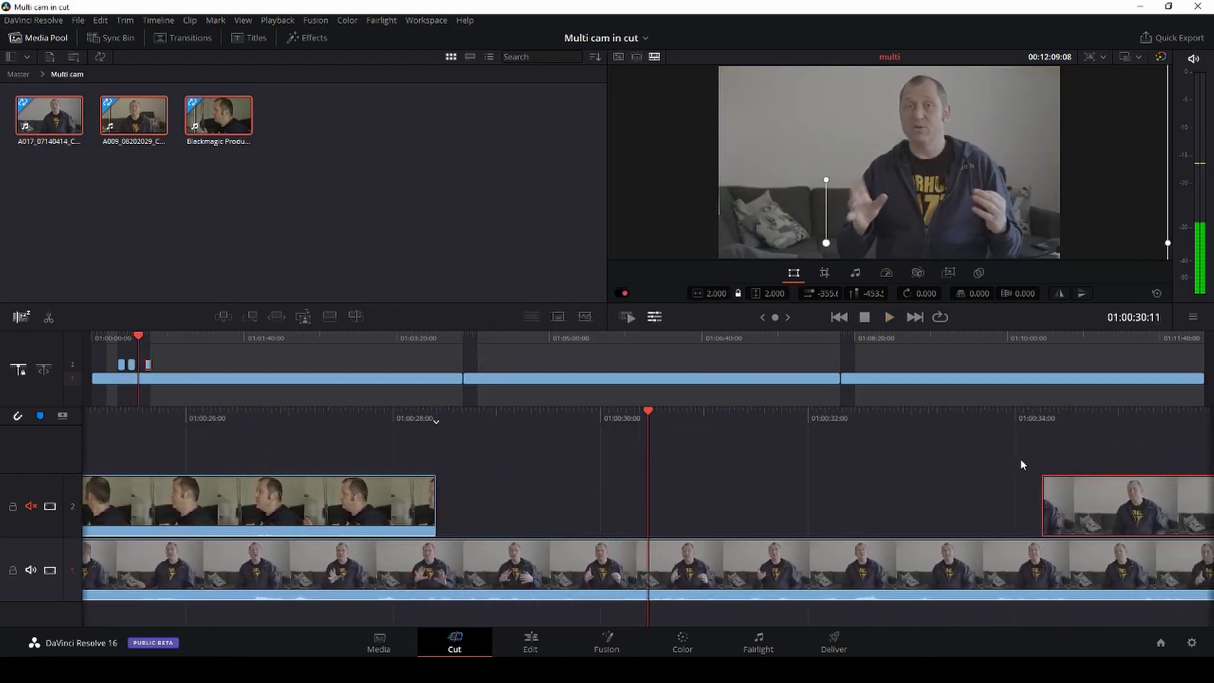